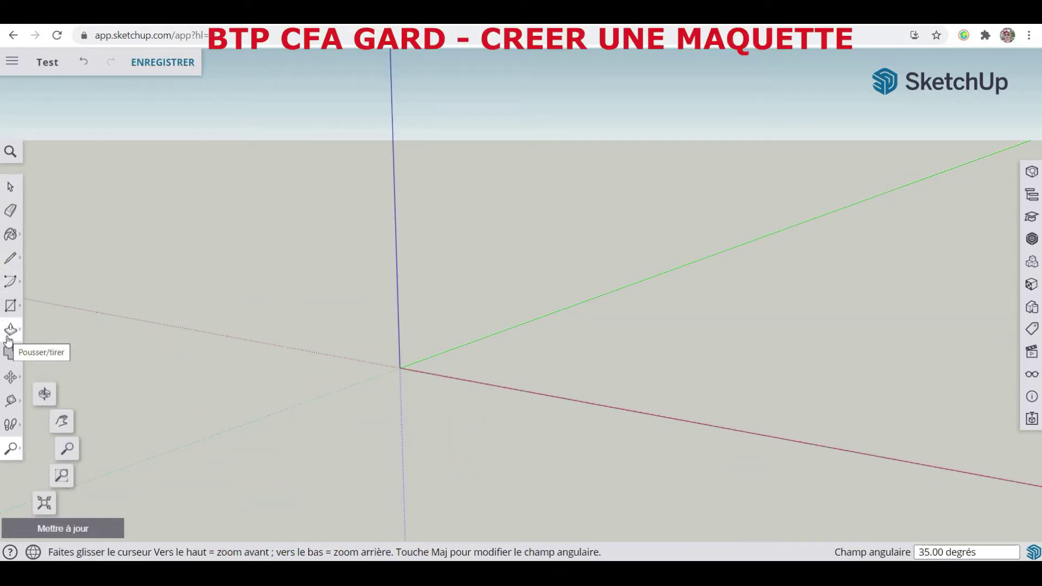
Step: Draw a rectangle on the ground from the origin, 2.5 m along the red axis and 6 m along the green axis
{"action": "left_click", "coordinate": [14, 307]}
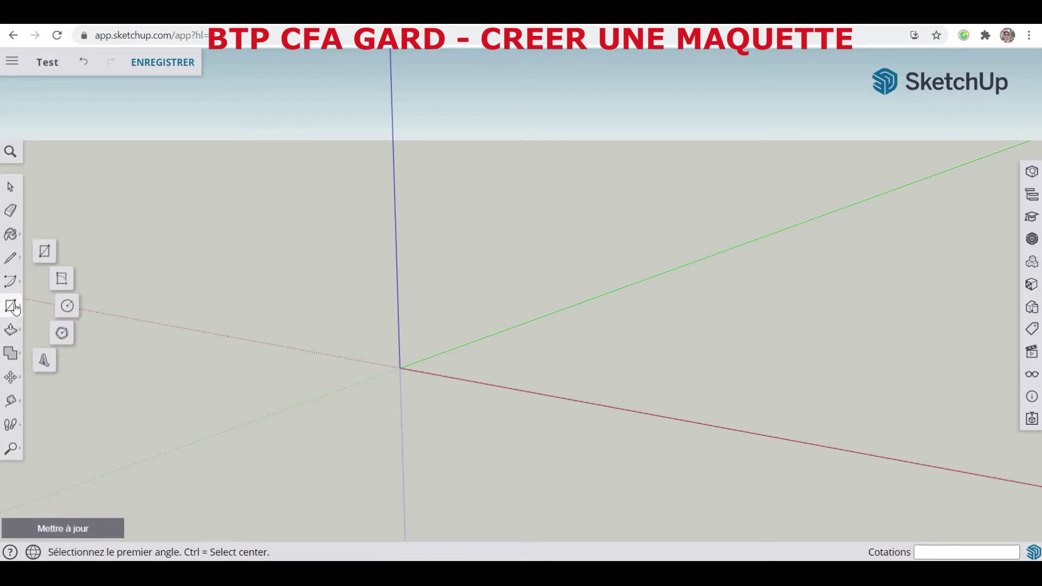
{"action": "left_click", "coordinate": [43, 256]}
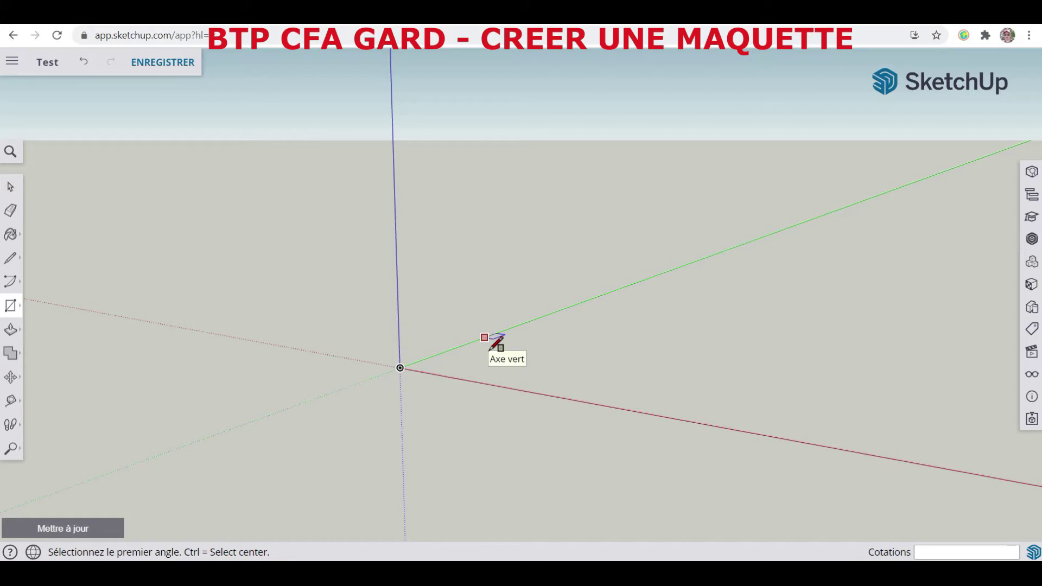
{"action": "left_click", "coordinate": [400, 367]}
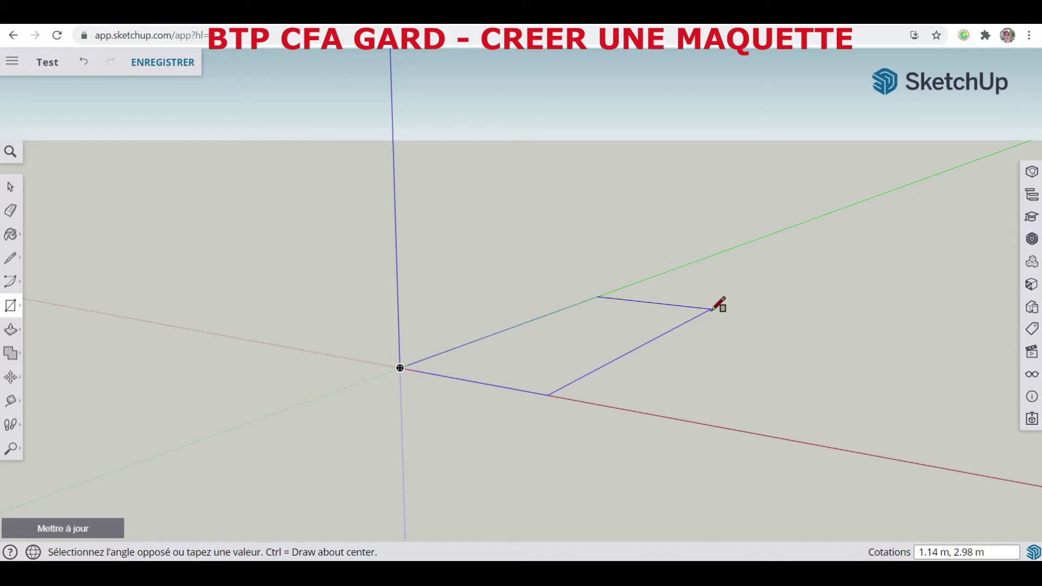
{"action": "type", "text": "2"}
{"action": "type", "text": ".5"}
{"action": "type", "text": "?"}
{"action": "type", "text": "6"}
{"action": "key", "text": "Return"}
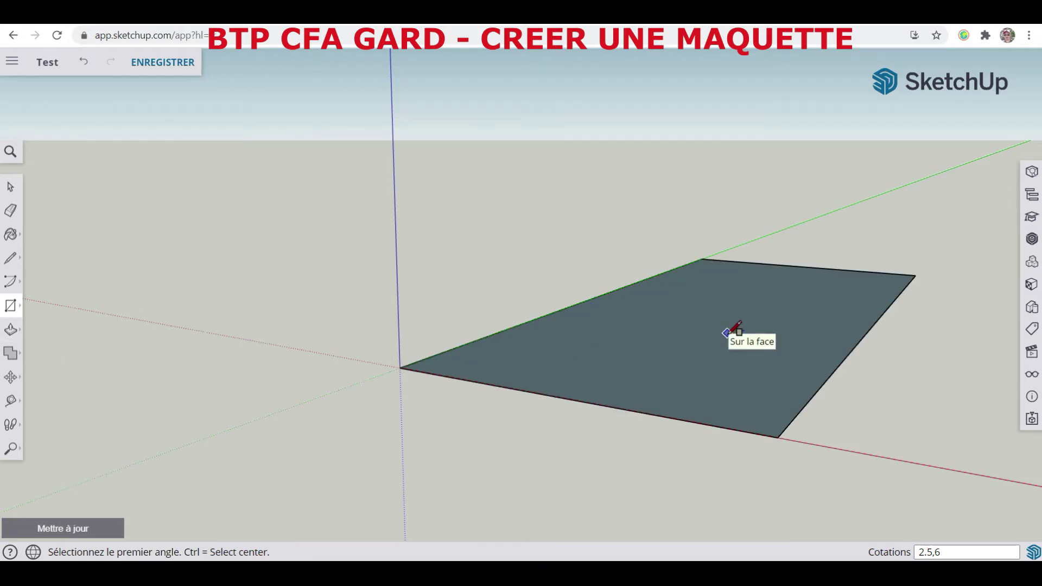
Step: Push/pull the rectangle upward by 0.10 m to form a slab
{"action": "left_click", "coordinate": [13, 452]}
{"action": "left_click", "coordinate": [36, 405]}
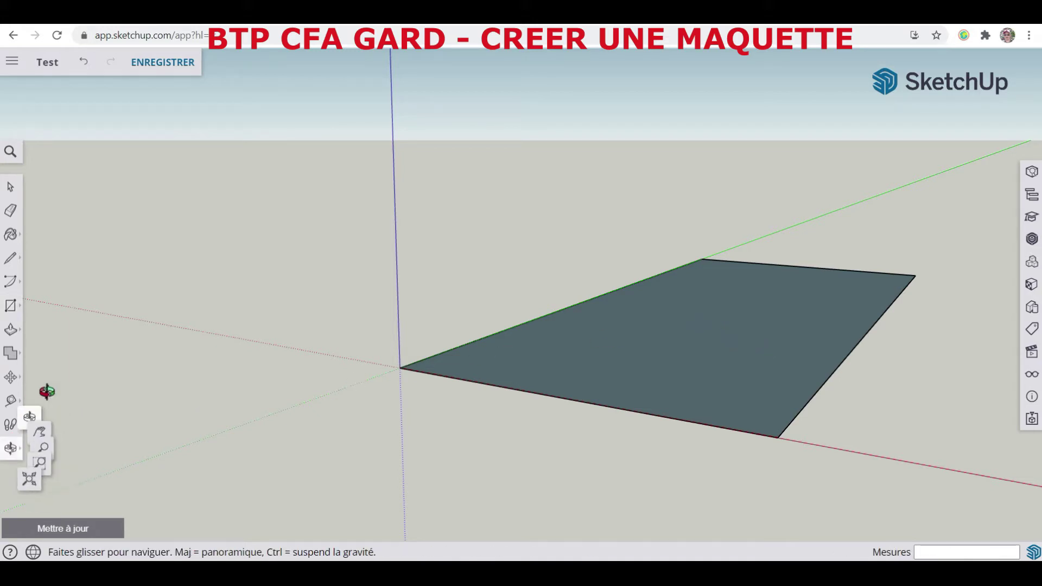
{"action": "left_click_drag", "start_coordinate": [825, 313], "coordinate": [688, 397]}
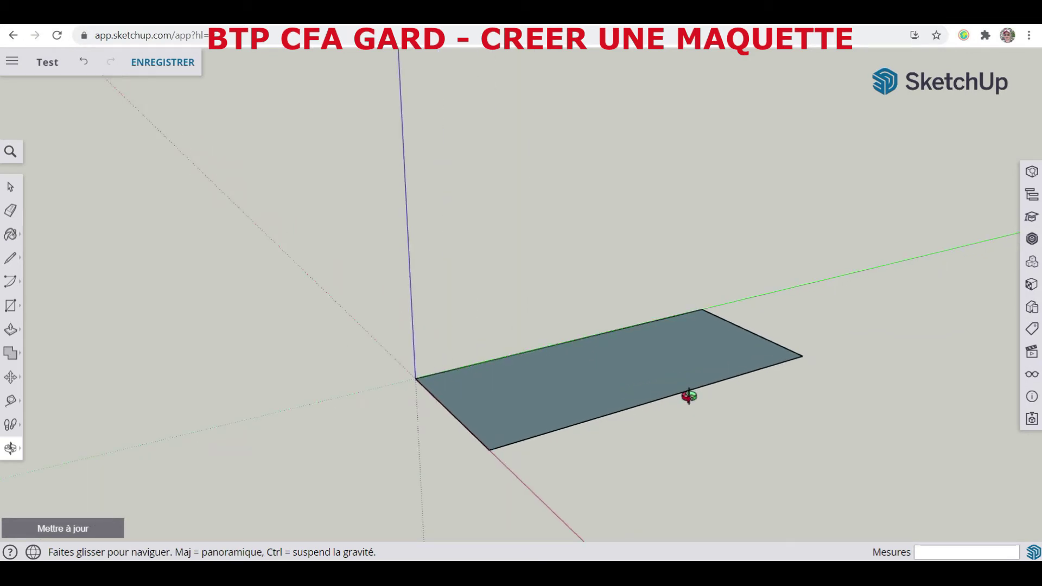
{"action": "left_click", "coordinate": [11, 448]}
{"action": "left_click", "coordinate": [60, 420]}
{"action": "left_click_drag", "start_coordinate": [349, 420], "coordinate": [262, 430]}
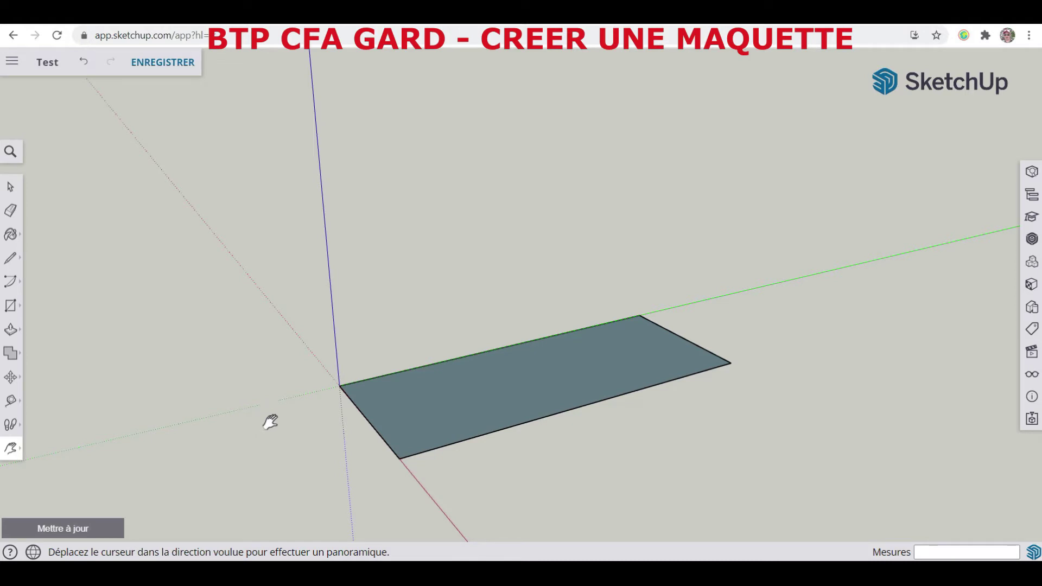
{"action": "left_click", "coordinate": [11, 331]}
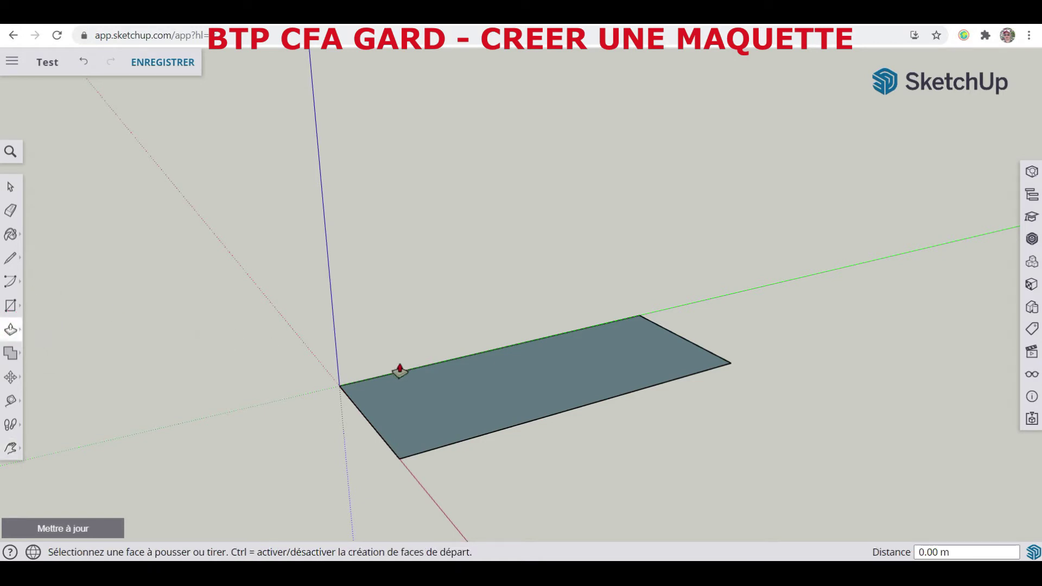
{"action": "left_click", "coordinate": [540, 378]}
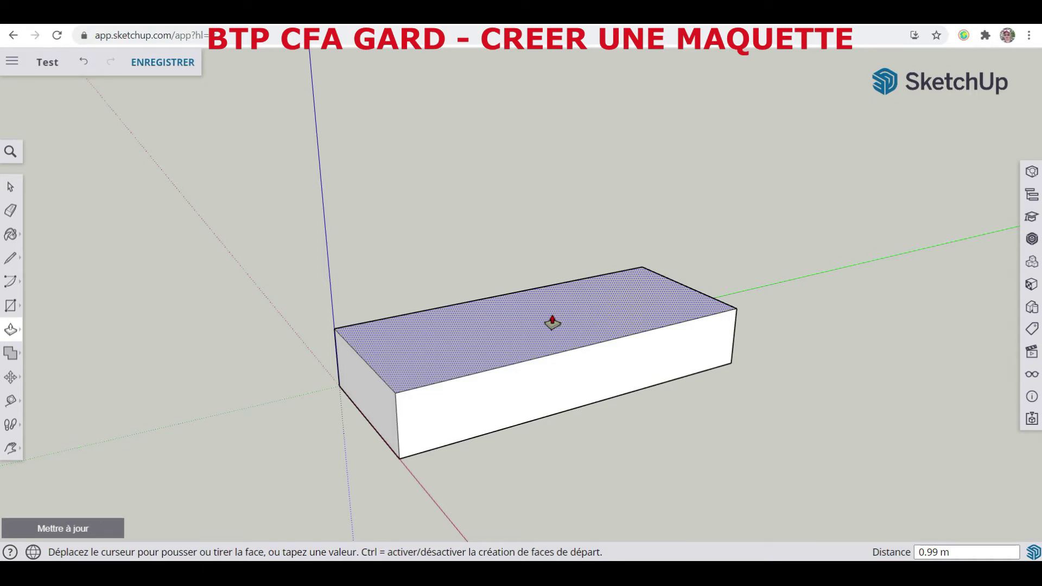
{"action": "type", "text": "0.10"}
{"action": "key", "text": "Return"}
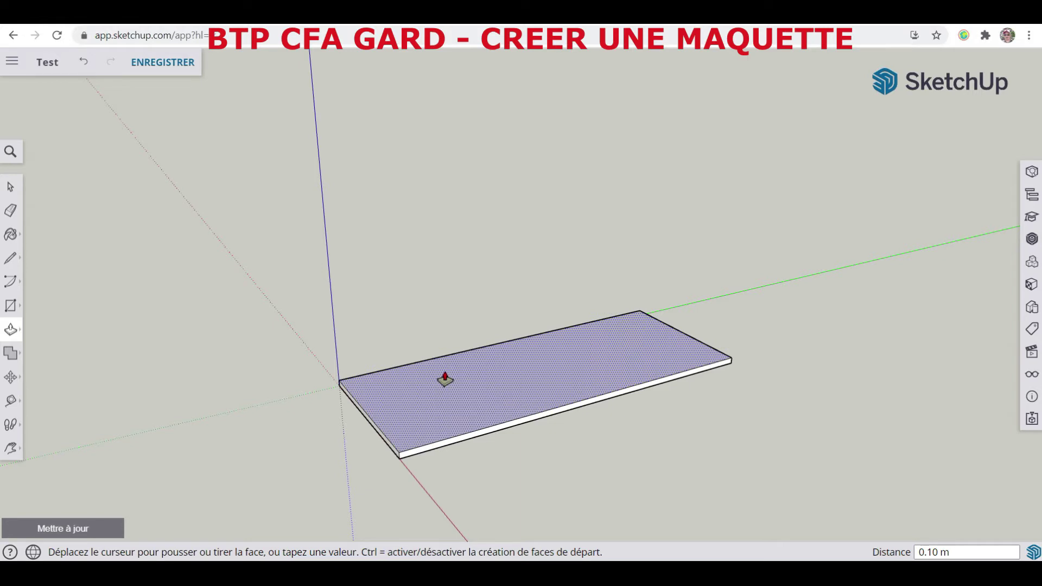
Step: Draw a 2.5 by 0.05 m rectangle on the slab's top face along the short edge at the origin end
{"action": "left_click", "coordinate": [12, 306]}
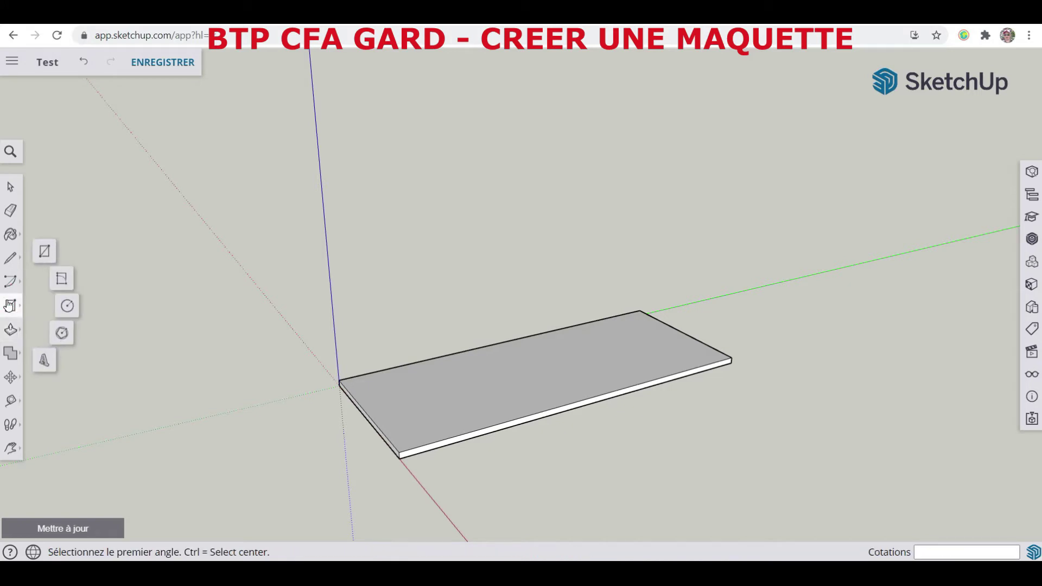
{"action": "left_click", "coordinate": [44, 253]}
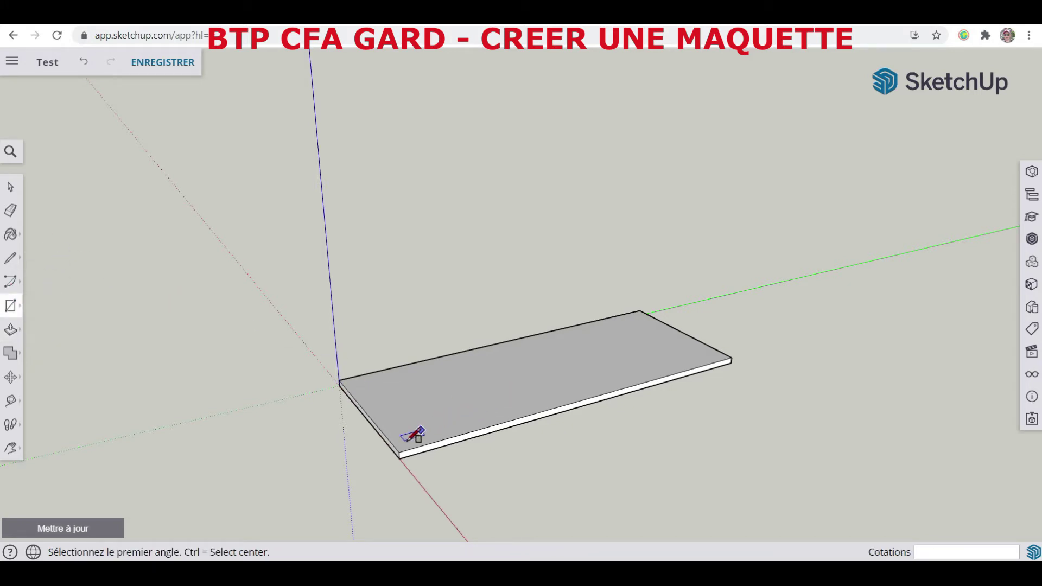
{"action": "left_click", "coordinate": [399, 452]}
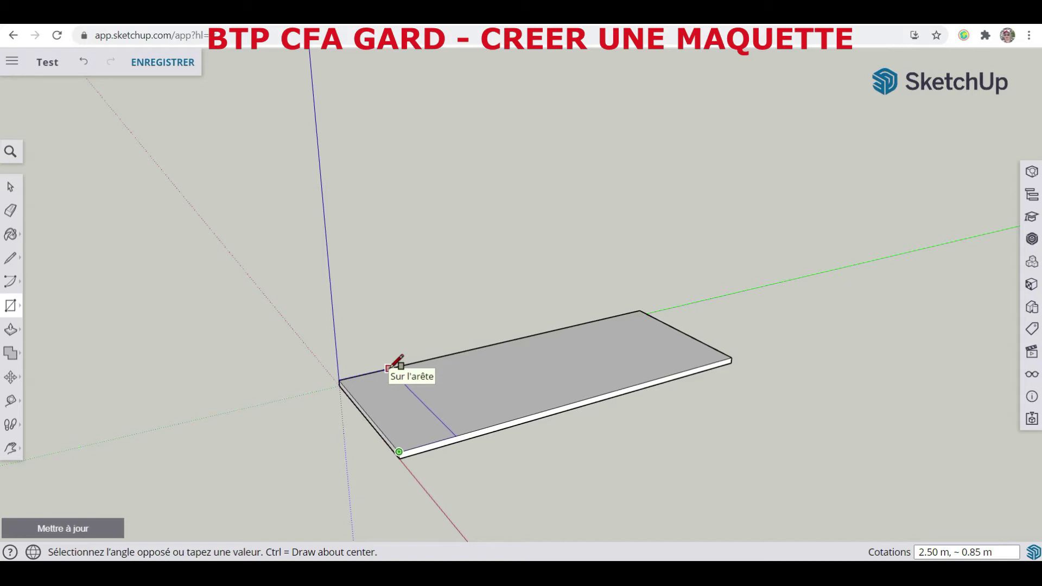
{"action": "type", "text": "2.5"}
{"action": "type", "text": ",0.05"}
{"action": "key", "text": "Return"}
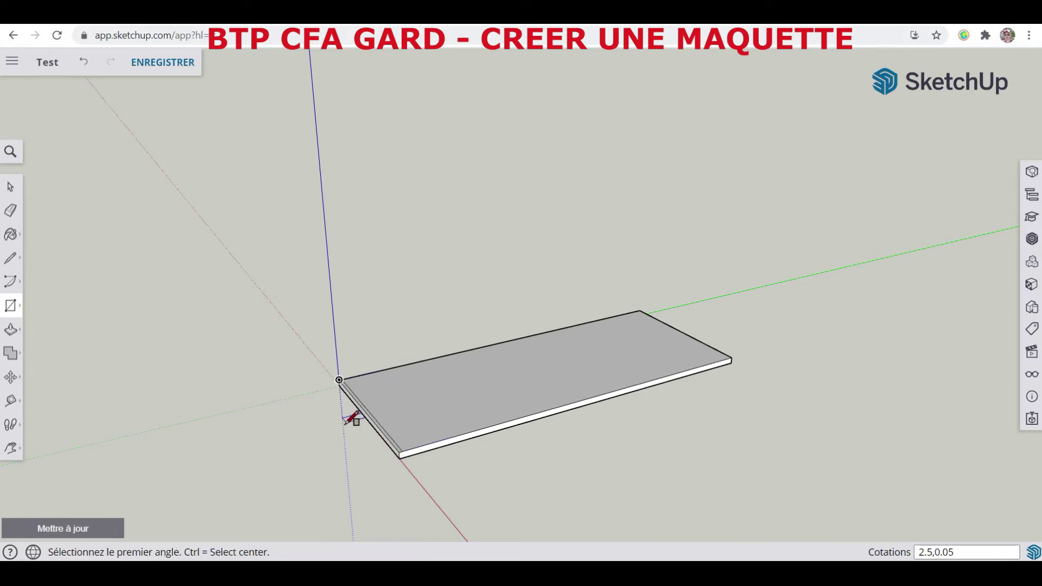
Step: Draw a 6 by 0.05 m rectangle on the top face along the long edge opposite the green axis
{"action": "scroll", "coordinate": [349, 414], "scroll_direction": "up", "scroll_amount": 5}
{"action": "scroll", "coordinate": [471, 480], "scroll_direction": "down", "scroll_amount": 5}
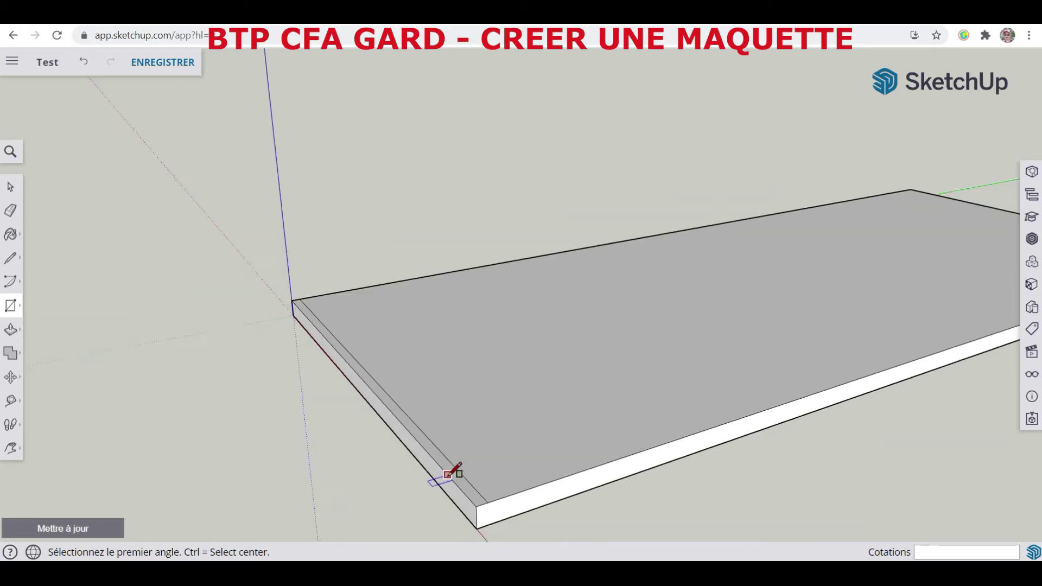
{"action": "left_click", "coordinate": [463, 491]}
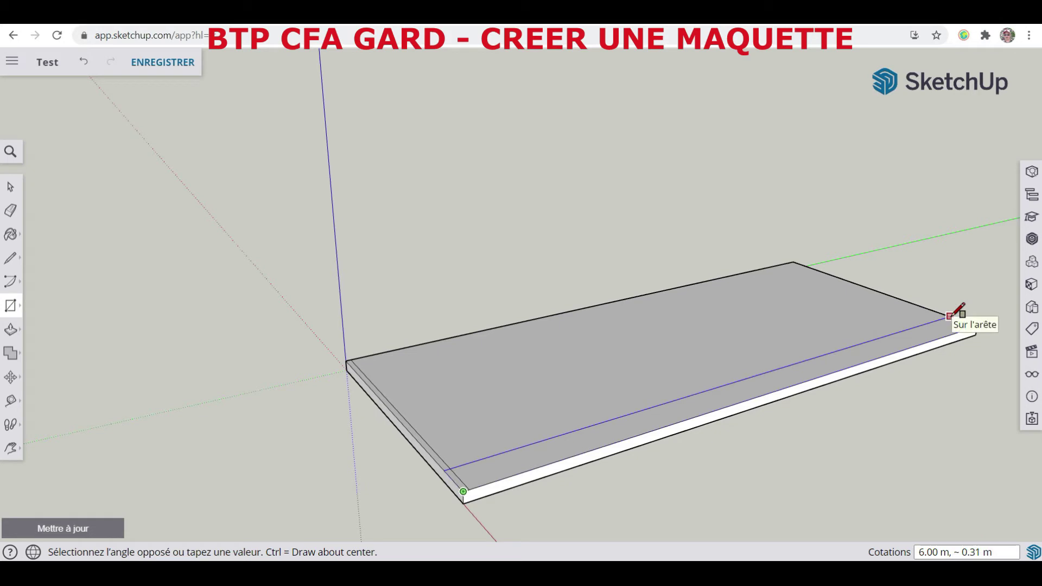
{"action": "type", "text": "6,0.05"}
{"action": "key", "text": "Return"}
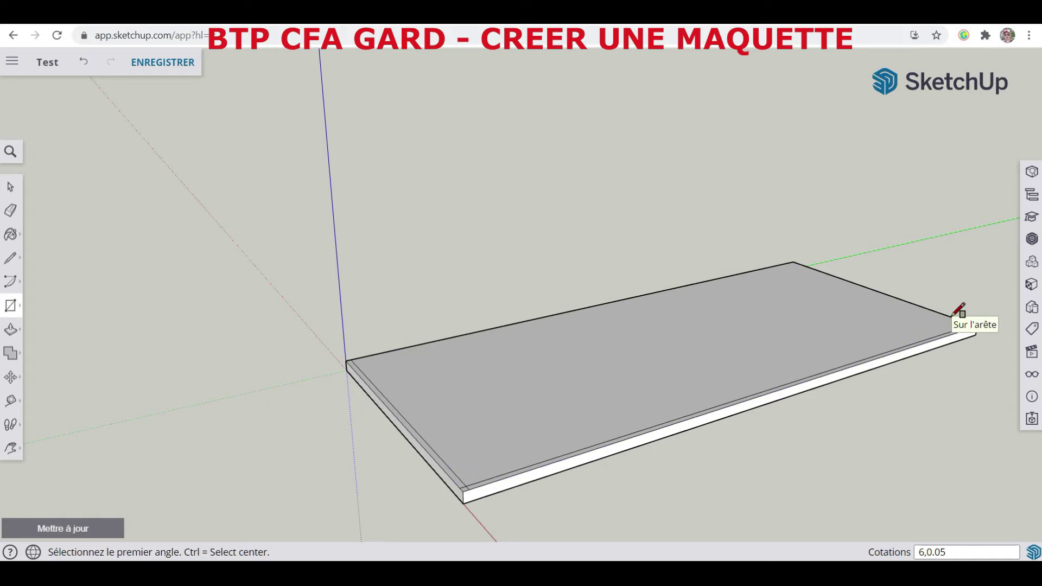
Step: Draw a 2.5 by 0.05 m rectangle on the top face along the short edge farthest from the origin
{"action": "left_click", "coordinate": [793, 262]}
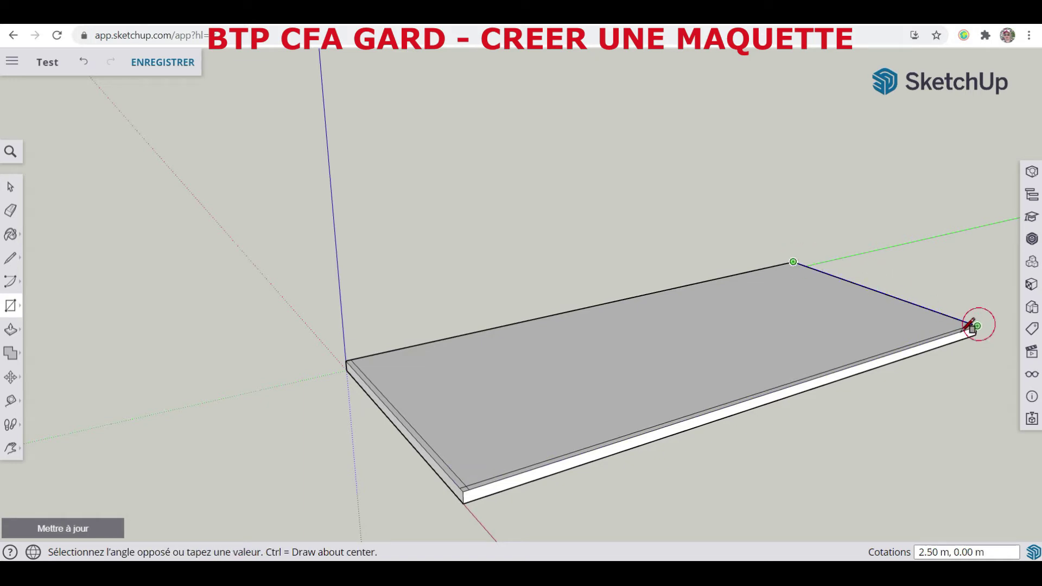
{"action": "type", "text": "2"}
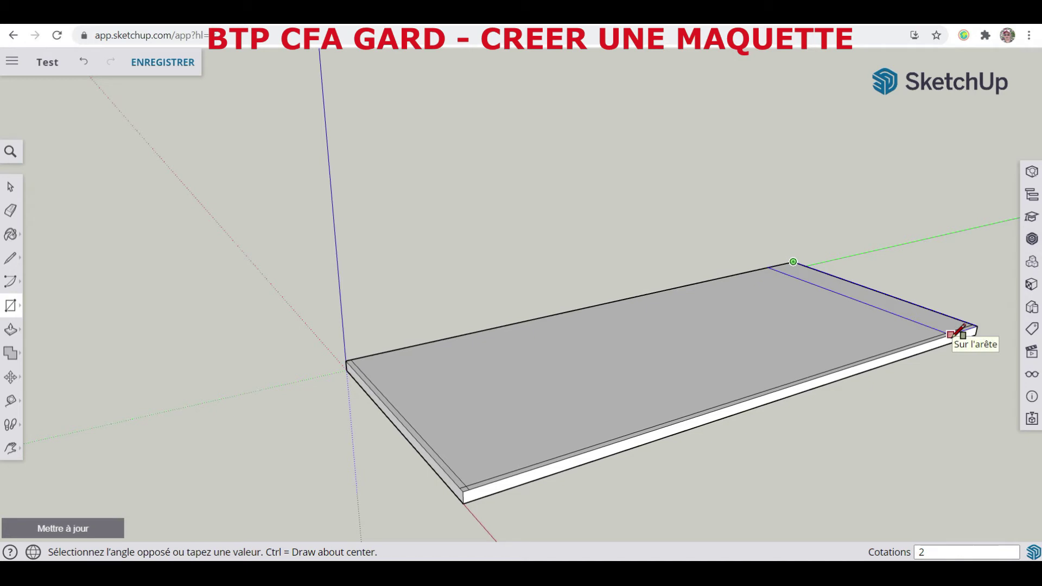
{"action": "type", "text": ".5,0.05"}
{"action": "key", "text": "Return"}
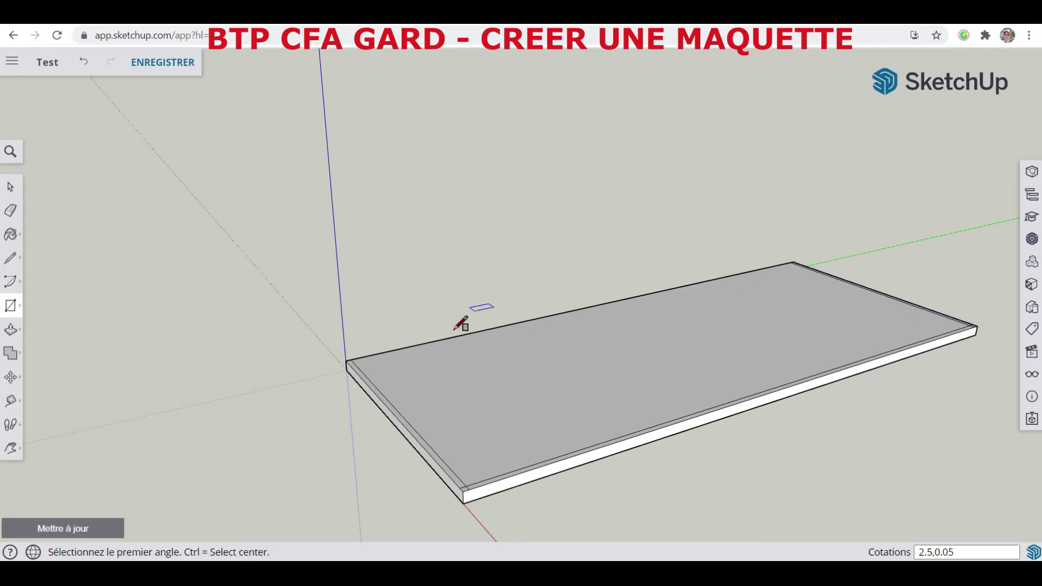
Step: Draw a 5.9 by 0.05 m rectangle on the top face along the long edge on the green axis, between the end strips
{"action": "left_click", "coordinate": [351, 359]}
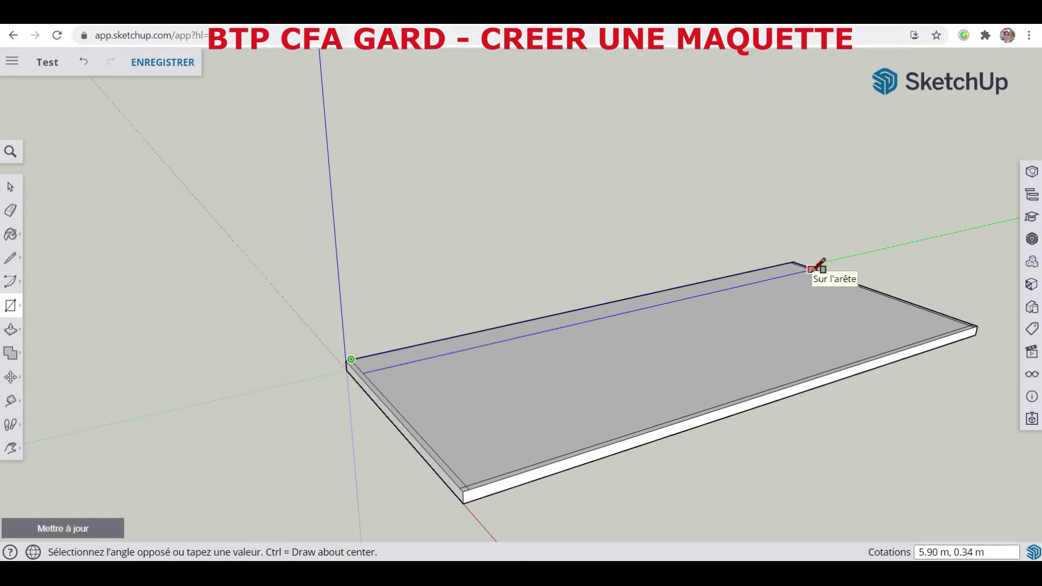
{"action": "type", "text": "5.9,0.05"}
{"action": "key", "text": "Return"}
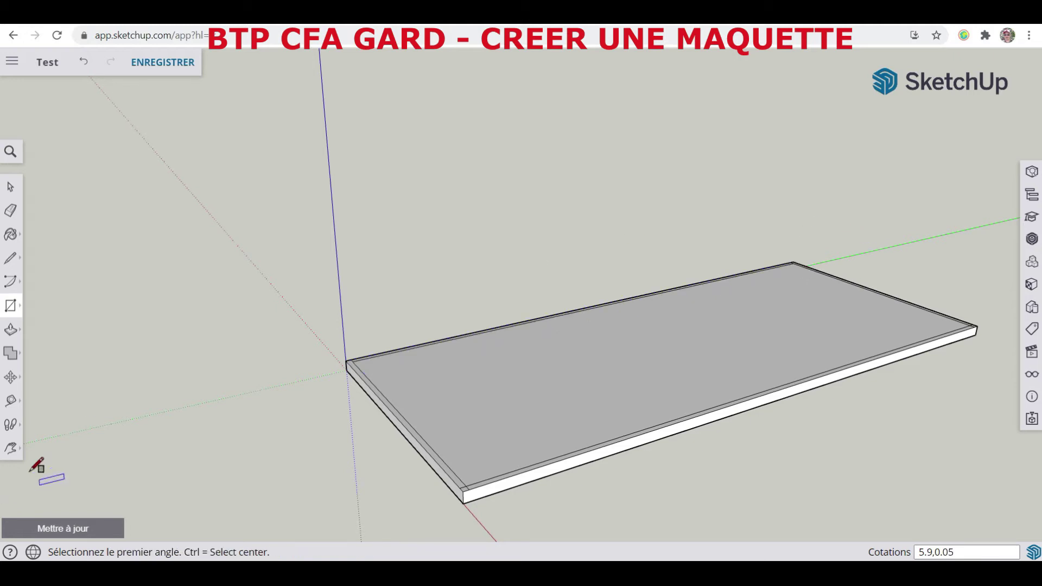
Step: Examine the four border strips on the slab's top face from above
{"action": "left_click", "coordinate": [11, 448]}
{"action": "left_click", "coordinate": [43, 397]}
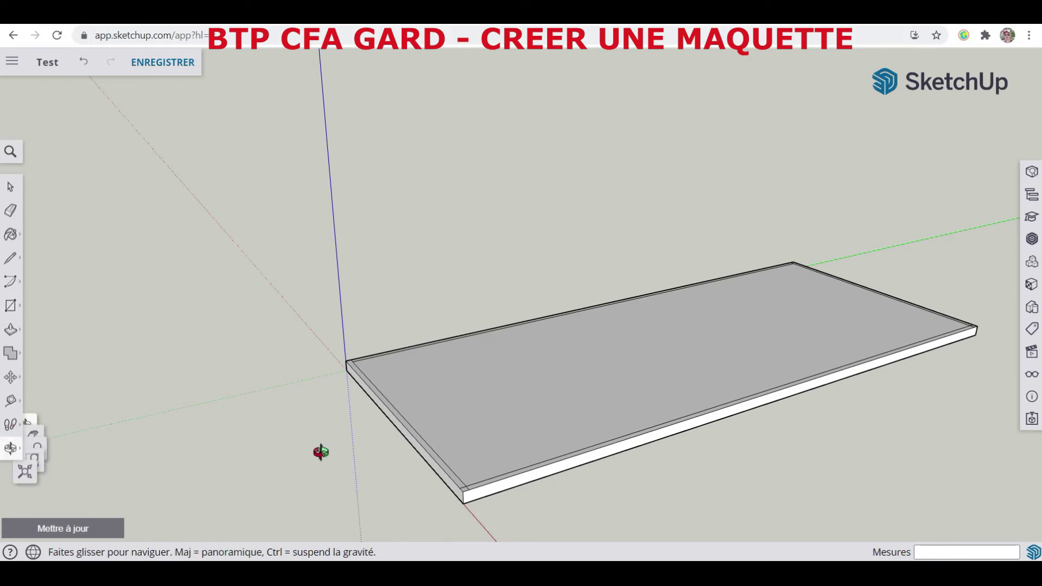
{"action": "left_click_drag", "start_coordinate": [656, 434], "coordinate": [664, 461]}
{"action": "left_click_drag", "start_coordinate": [374, 541], "coordinate": [395, 482]}
{"action": "left_click", "coordinate": [22, 455]}
{"action": "left_click", "coordinate": [64, 425]}
{"action": "left_click_drag", "start_coordinate": [573, 448], "coordinate": [618, 249]}
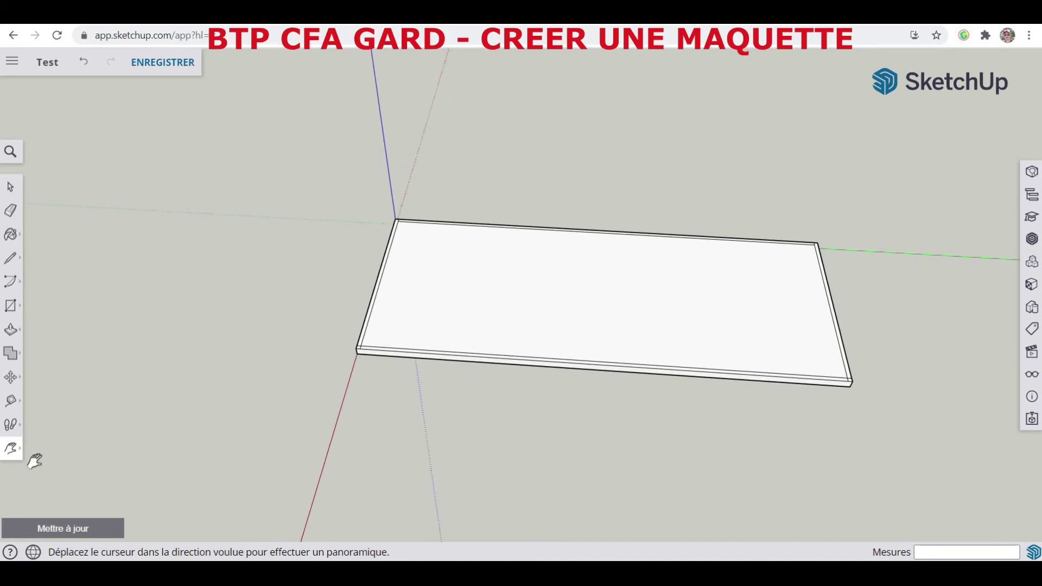
{"action": "left_click", "coordinate": [12, 448]}
{"action": "left_click", "coordinate": [41, 399]}
{"action": "left_click_drag", "start_coordinate": [535, 353], "coordinate": [637, 211]}
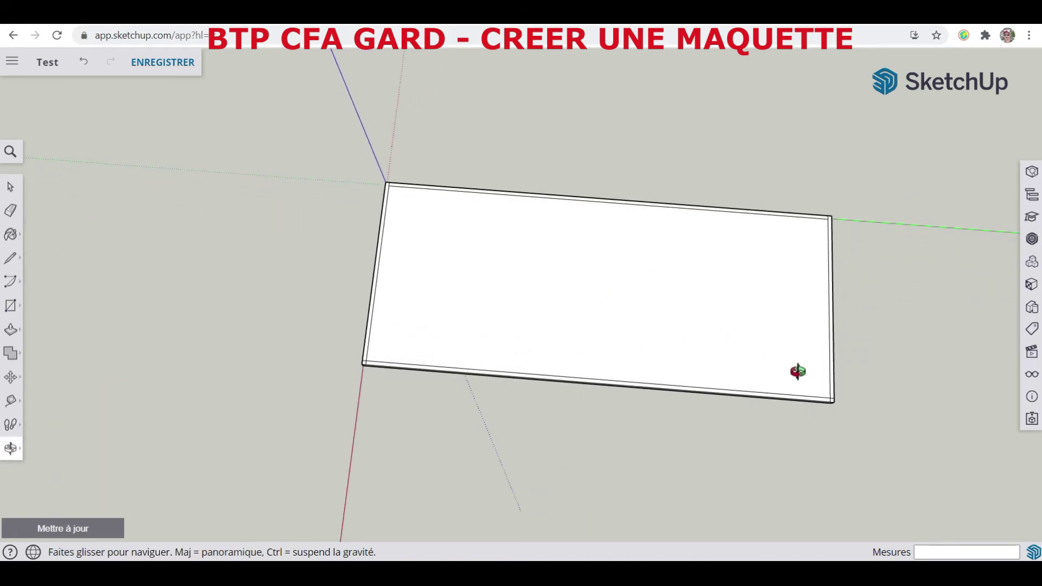
{"action": "scroll", "coordinate": [804, 374], "scroll_direction": "up", "scroll_amount": 2}
{"action": "scroll", "coordinate": [344, 136], "scroll_direction": "up", "scroll_amount": 2}
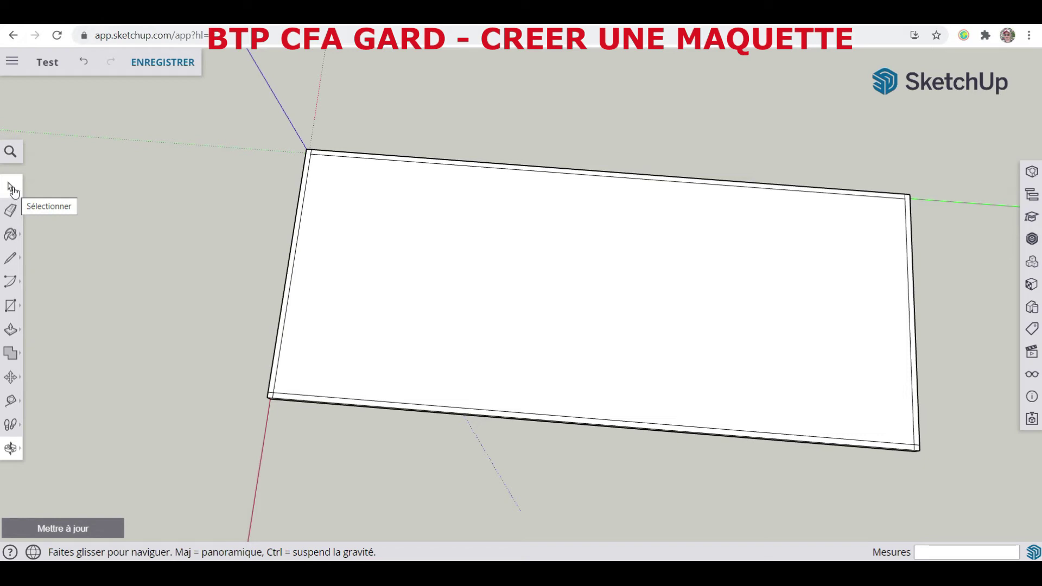
Step: Delete the short edge segment dividing the border strips at the origin corner and save the model
{"action": "left_click", "coordinate": [10, 330]}
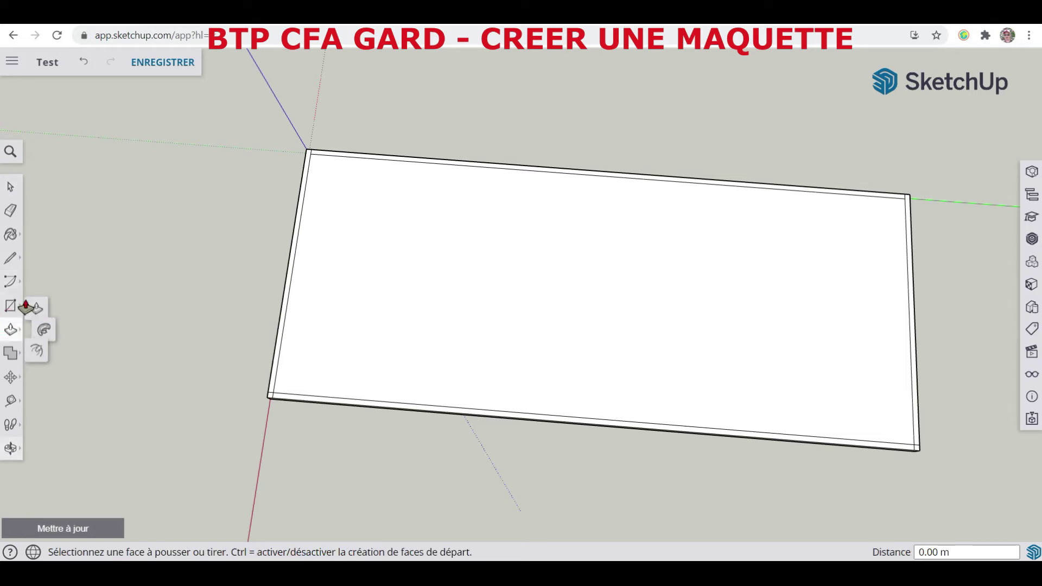
{"action": "left_click", "coordinate": [43, 302]}
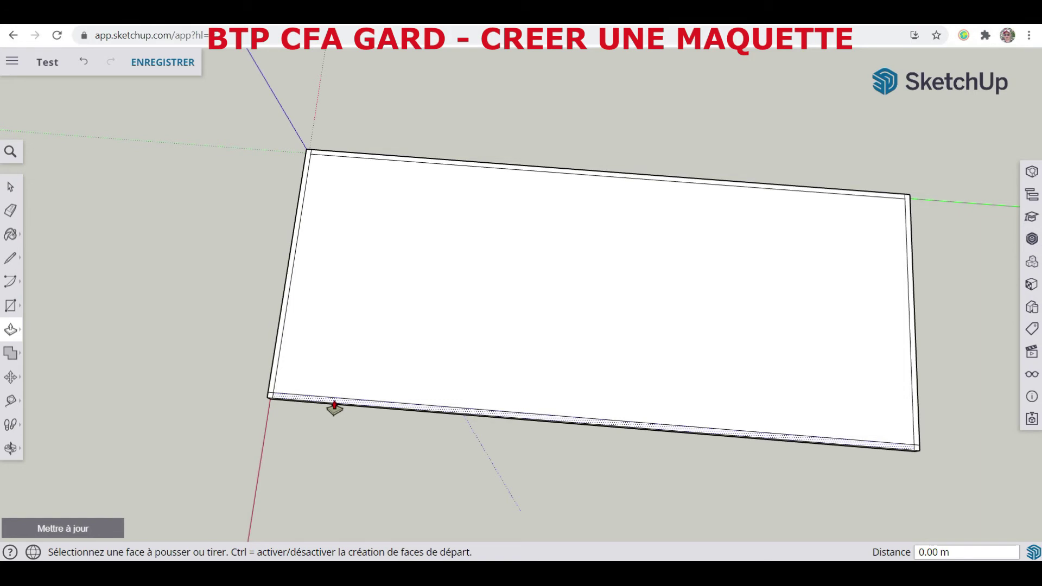
{"action": "left_click", "coordinate": [10, 189]}
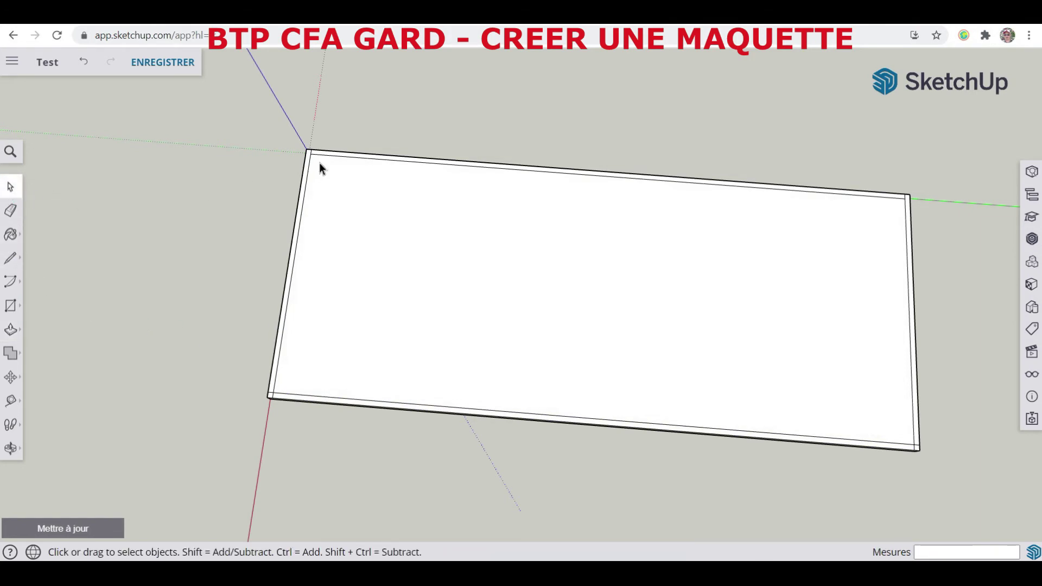
{"action": "scroll", "coordinate": [310, 152], "scroll_direction": "up", "scroll_amount": 3}
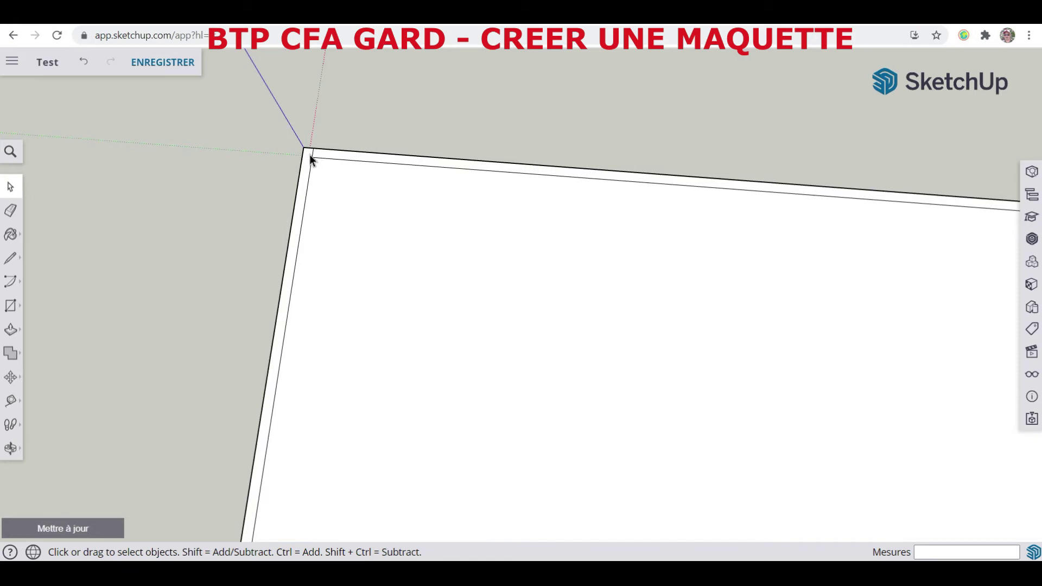
{"action": "left_click", "coordinate": [313, 156]}
{"action": "key", "text": "ctrl+s"}
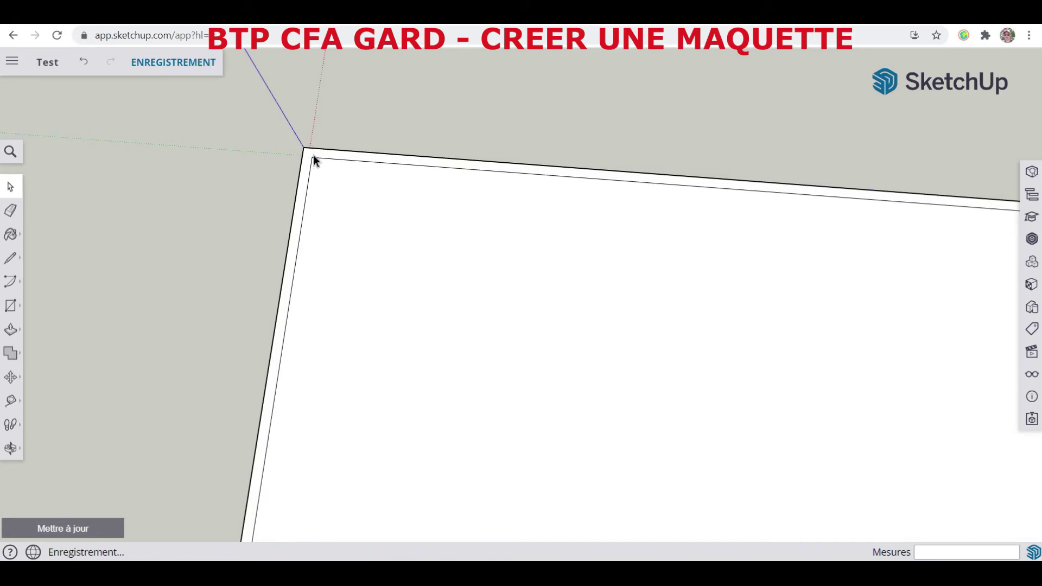
Step: Delete the short edge segments dividing the border strips at the slab's three remaining corners
{"action": "scroll", "coordinate": [313, 154], "scroll_direction": "down", "scroll_amount": 3}
{"action": "scroll", "coordinate": [259, 412], "scroll_direction": "up", "scroll_amount": 4}
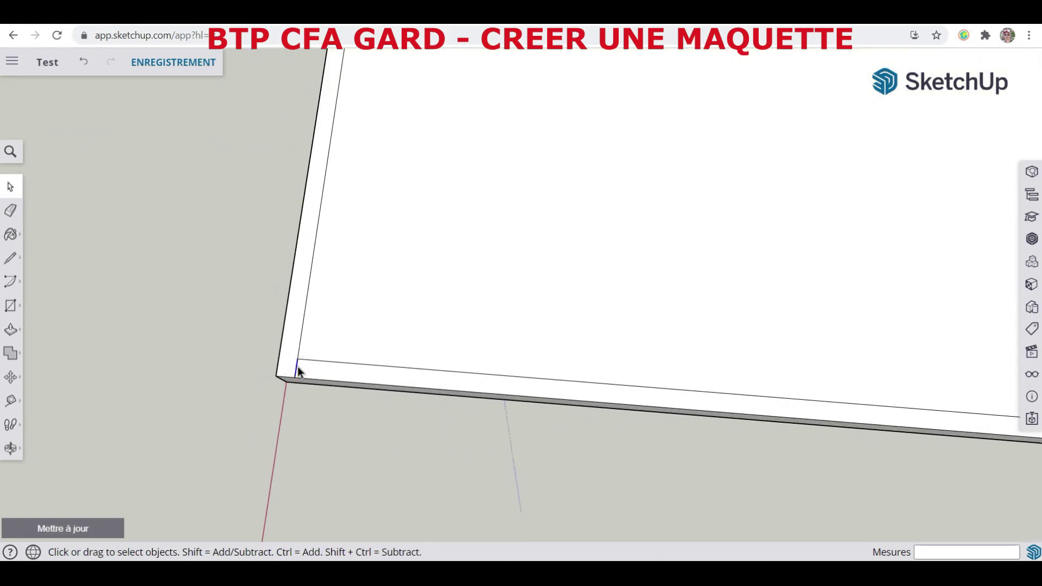
{"action": "scroll", "coordinate": [203, 358], "scroll_direction": "down", "scroll_amount": 4}
{"action": "scroll", "coordinate": [705, 415], "scroll_direction": "up", "scroll_amount": 5}
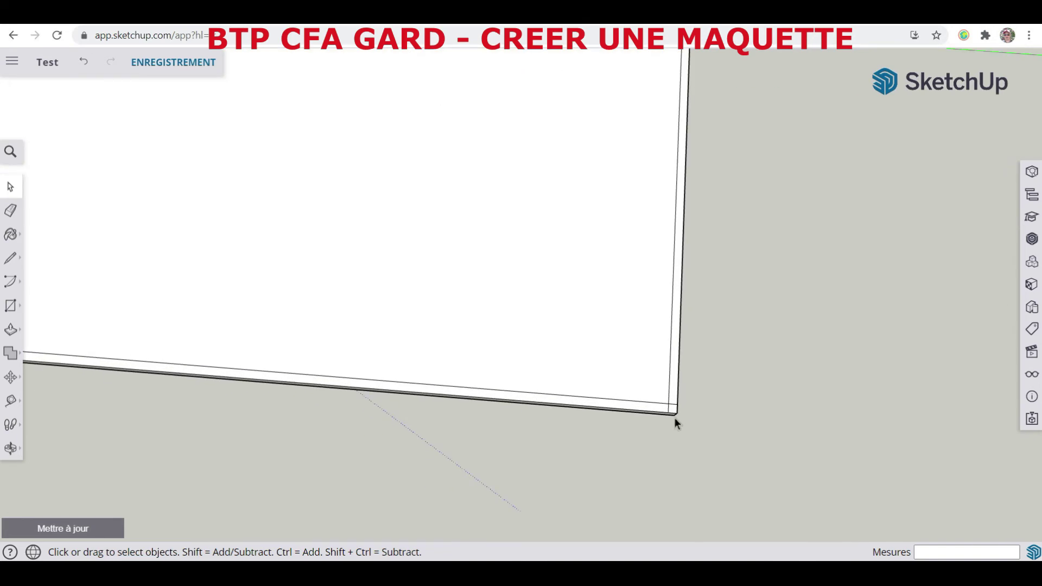
{"action": "left_click", "coordinate": [678, 388]}
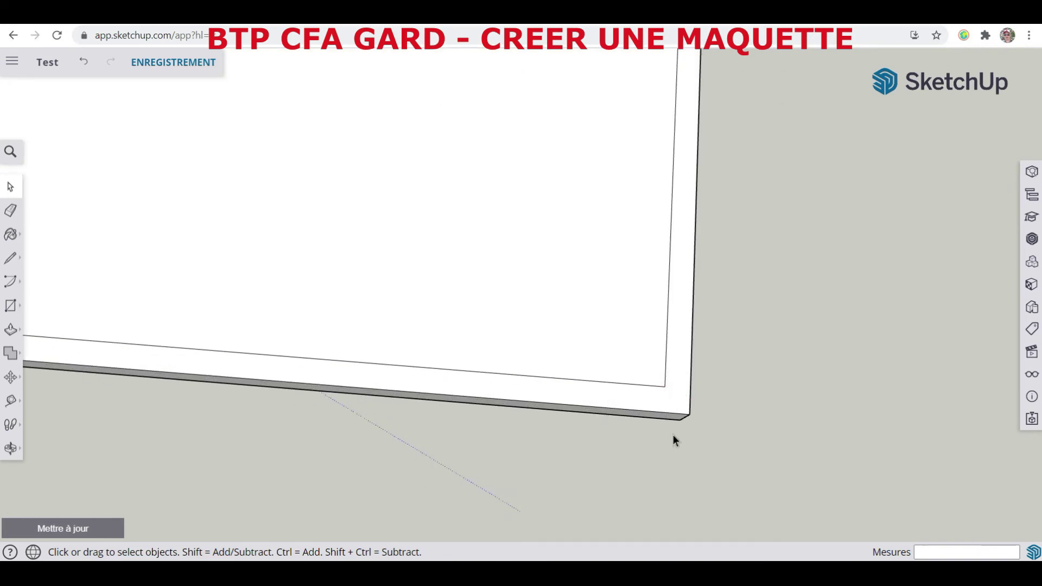
{"action": "scroll", "coordinate": [669, 443], "scroll_direction": "down", "scroll_amount": 5}
{"action": "scroll", "coordinate": [672, 228], "scroll_direction": "up", "scroll_amount": 3}
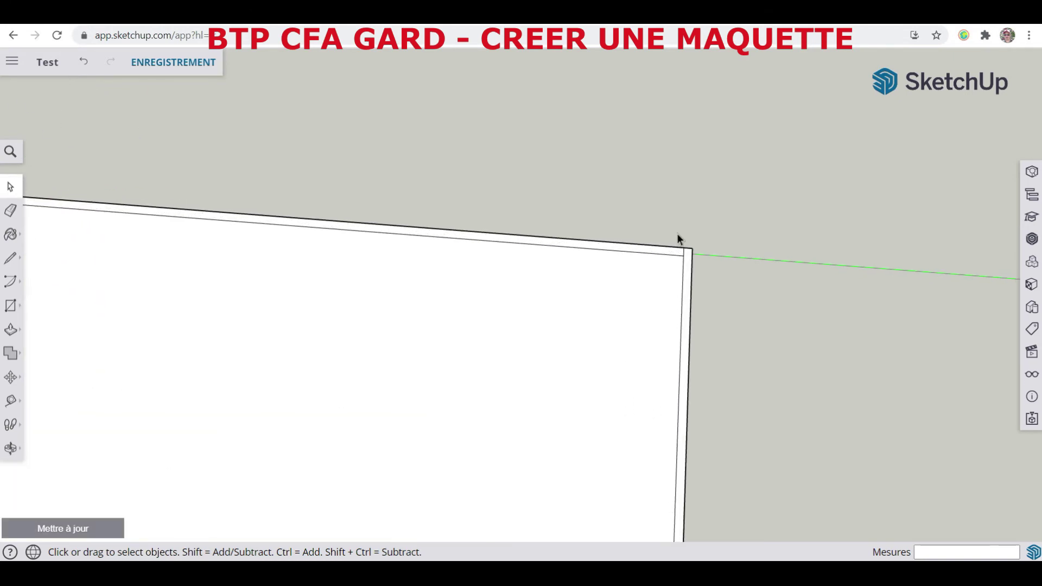
{"action": "left_click", "coordinate": [691, 273]}
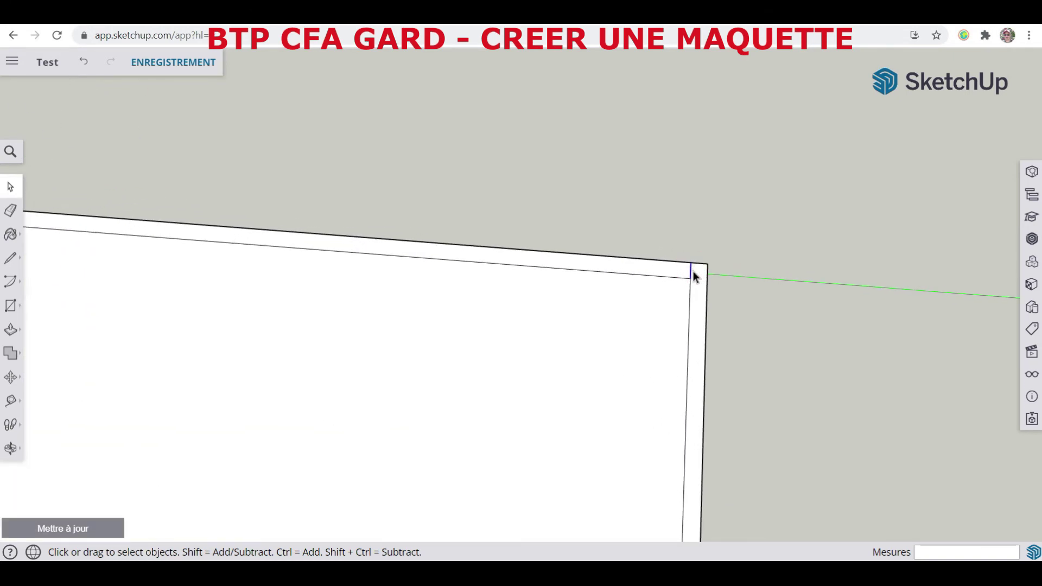
{"action": "scroll", "coordinate": [786, 293], "scroll_direction": "down", "scroll_amount": 3}
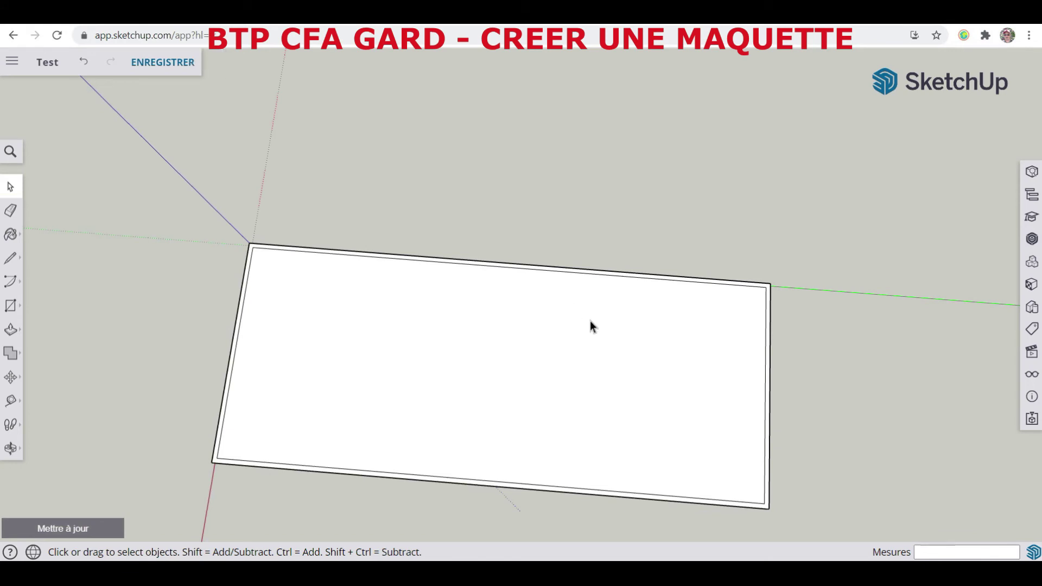
Step: Push/Pull the continuous border face upward 2.3 m to raise the four walls
{"action": "left_click", "coordinate": [11, 325]}
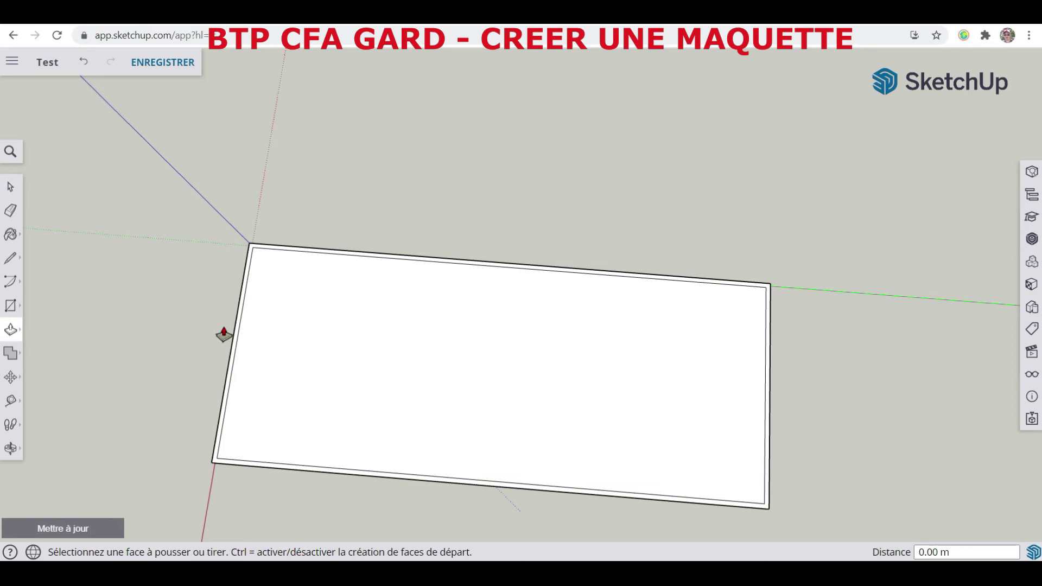
{"action": "scroll", "coordinate": [224, 335], "scroll_direction": "up", "scroll_amount": 3}
{"action": "left_click", "coordinate": [247, 337]}
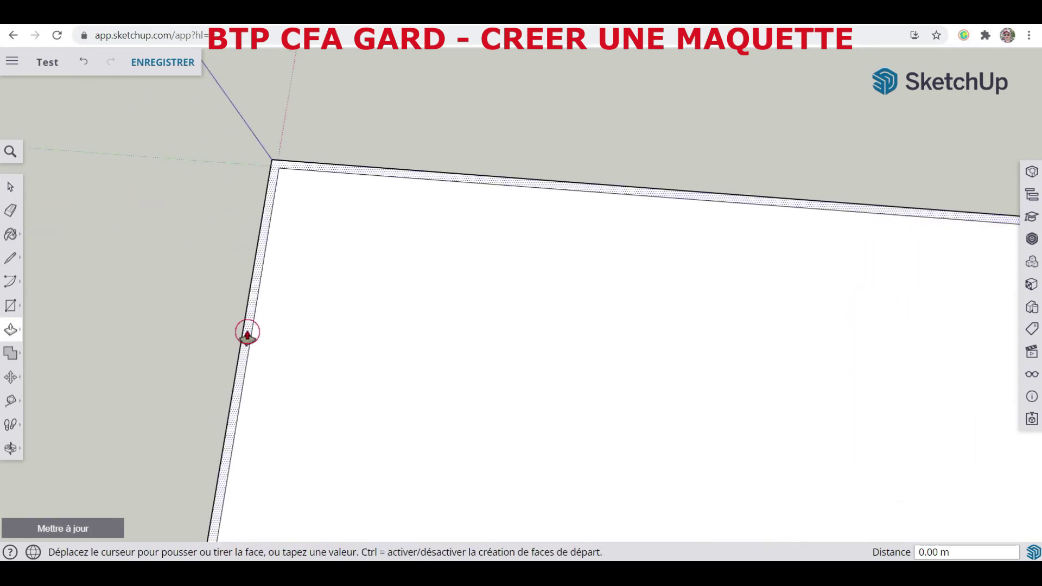
{"action": "scroll", "coordinate": [228, 315], "scroll_direction": "down", "scroll_amount": 5}
{"action": "scroll", "coordinate": [200, 291], "scroll_direction": "down", "scroll_amount": 4}
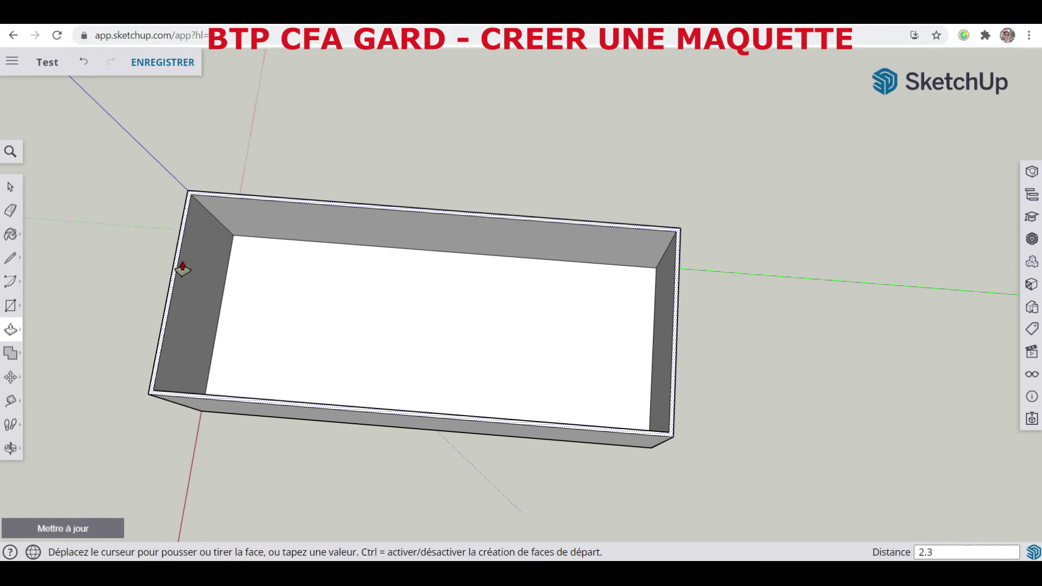
{"action": "key", "text": "Return"}
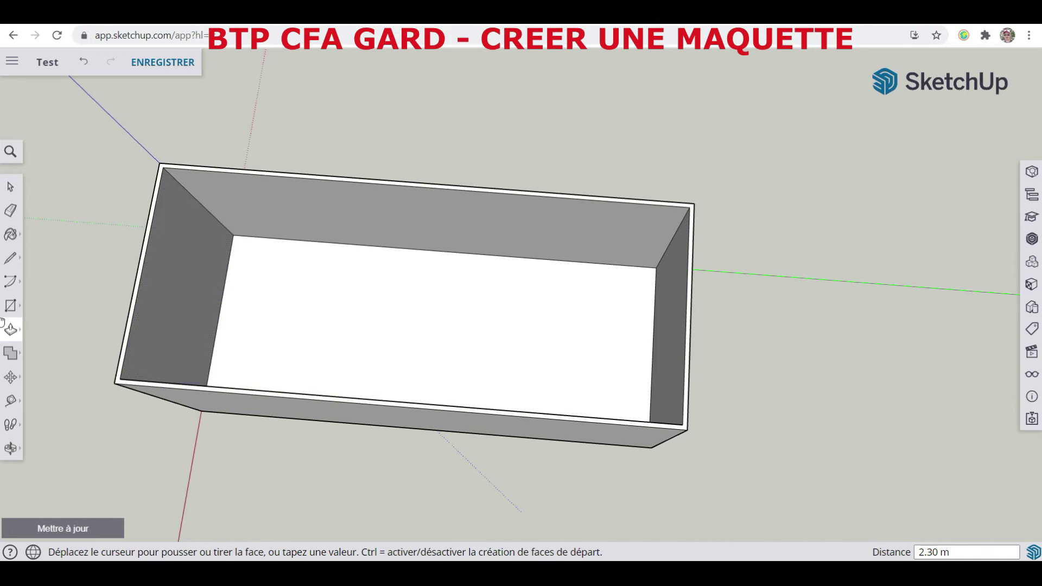
Step: Draw a rectangle closing the open top of the walls, from the inner corner above the origin to the diagonally opposite inner corner
{"action": "left_click", "coordinate": [11, 447]}
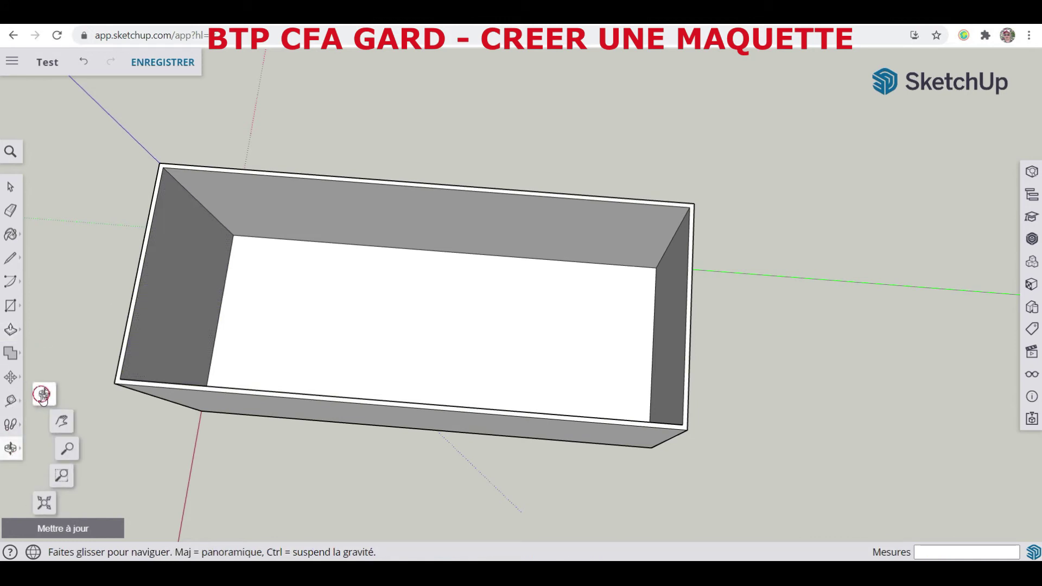
{"action": "left_click_drag", "start_coordinate": [255, 472], "coordinate": [532, 212]}
{"action": "scroll", "coordinate": [475, 327], "scroll_direction": "down", "scroll_amount": 3}
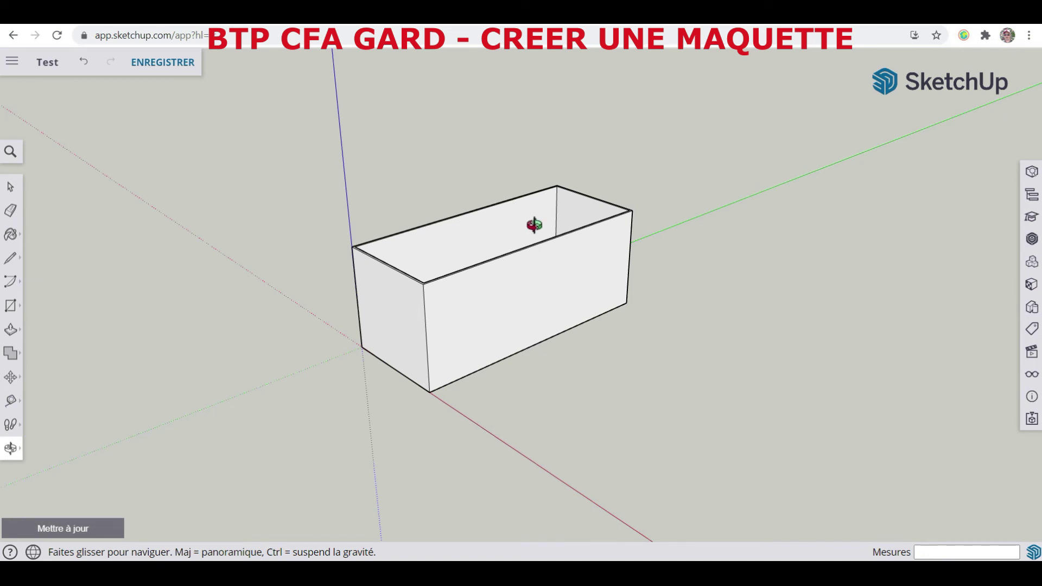
{"action": "scroll", "coordinate": [571, 158], "scroll_direction": "up", "scroll_amount": 2}
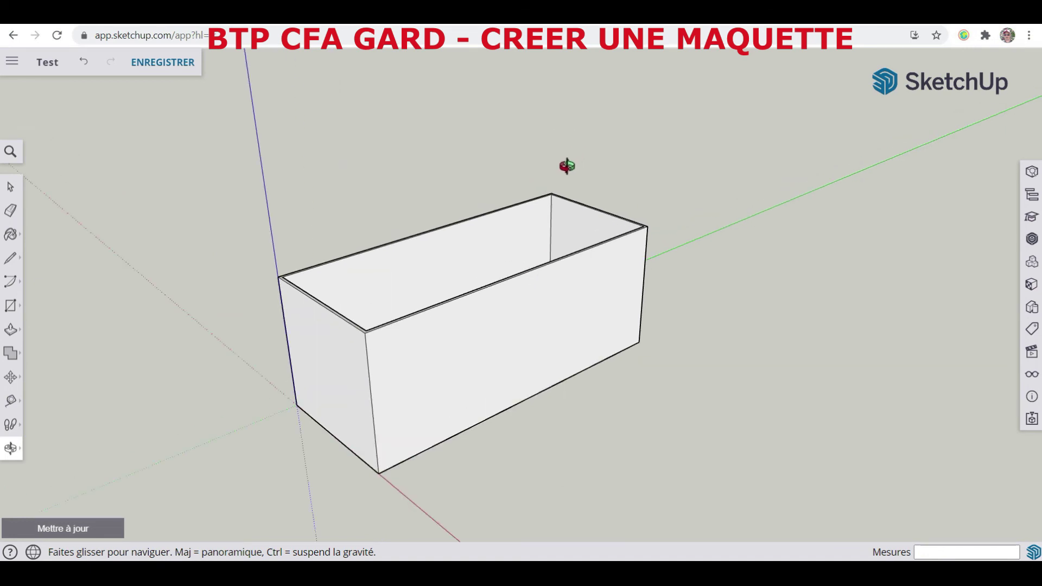
{"action": "left_click", "coordinate": [10, 306]}
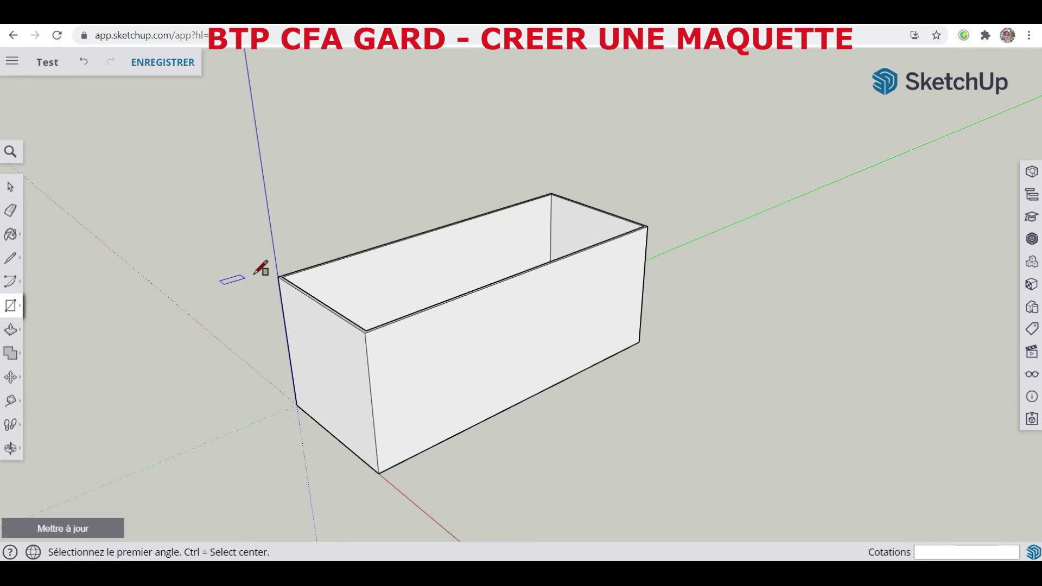
{"action": "scroll", "coordinate": [288, 278], "scroll_direction": "up", "scroll_amount": 3}
{"action": "left_click", "coordinate": [268, 286]}
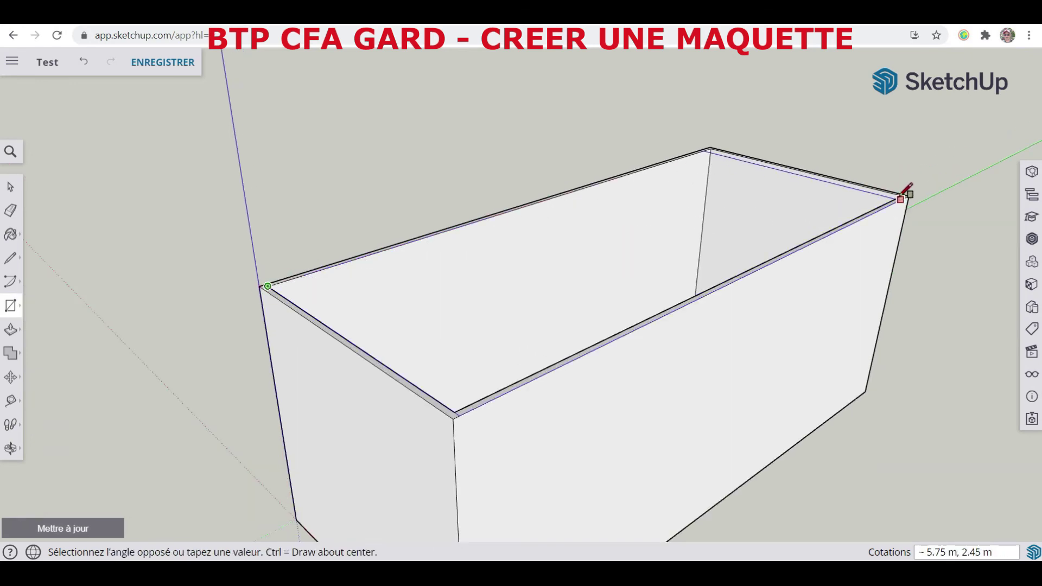
{"action": "scroll", "coordinate": [884, 187], "scroll_direction": "up", "scroll_amount": 2}
{"action": "scroll", "coordinate": [878, 186], "scroll_direction": "up", "scroll_amount": 3}
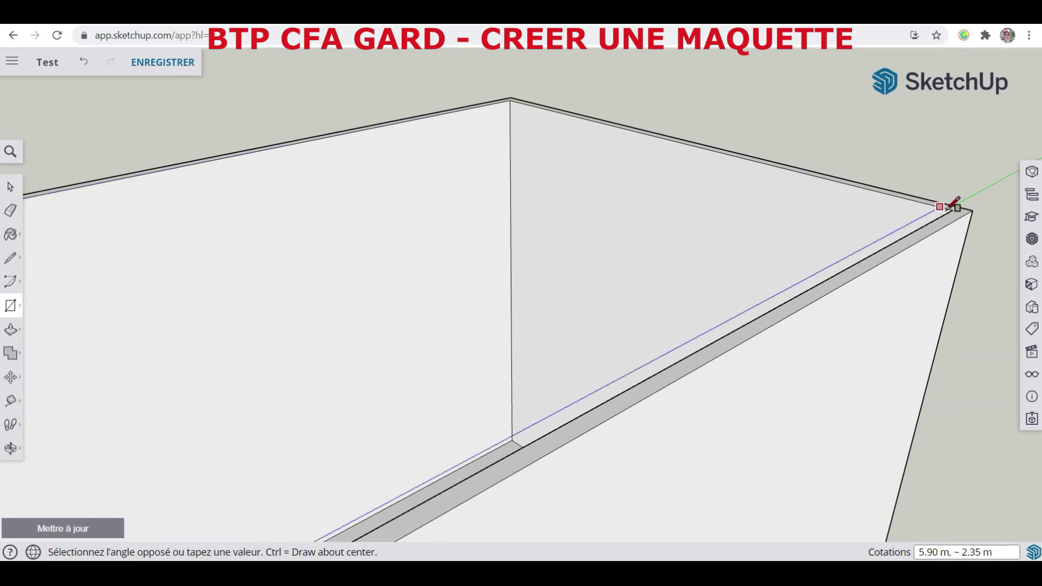
{"action": "left_click", "coordinate": [955, 206]}
{"action": "scroll", "coordinate": [654, 182], "scroll_direction": "down", "scroll_amount": 3}
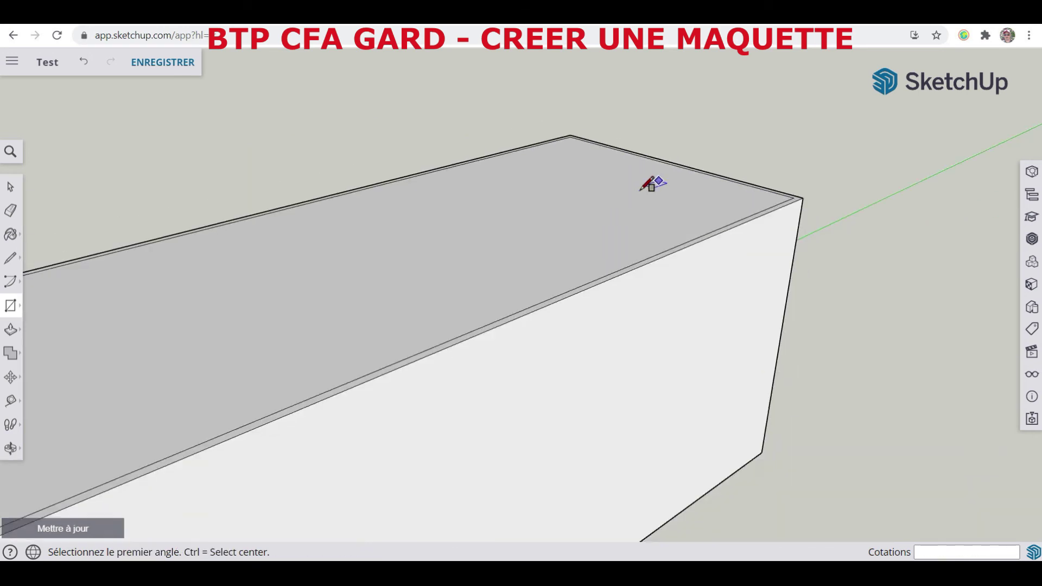
{"action": "scroll", "coordinate": [432, 231], "scroll_direction": "down", "scroll_amount": 3}
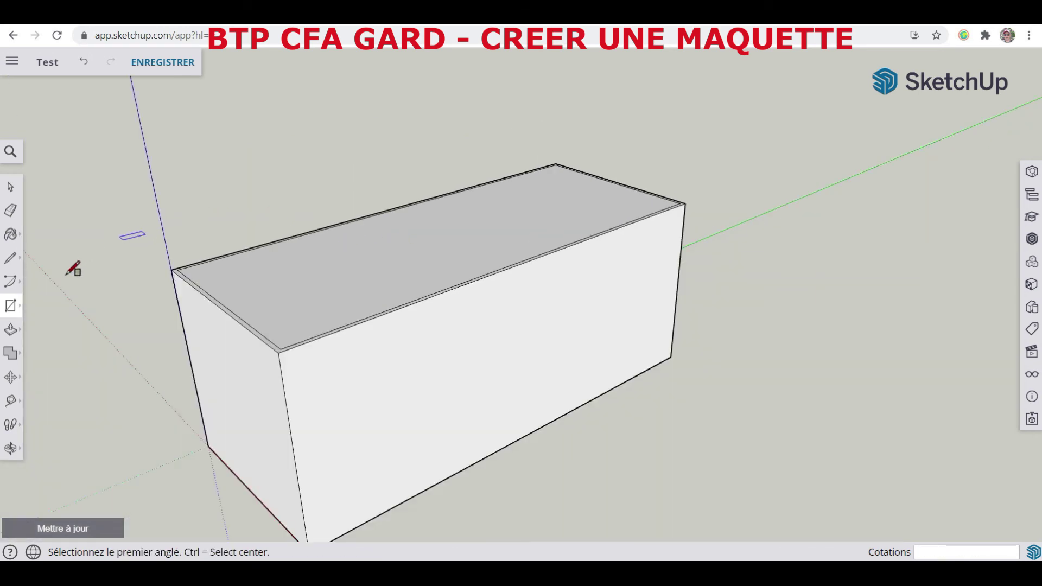
Step: Push/Pull the rectangle closing the top upward 0.10 m to form the roof slab
{"action": "left_click", "coordinate": [10, 330]}
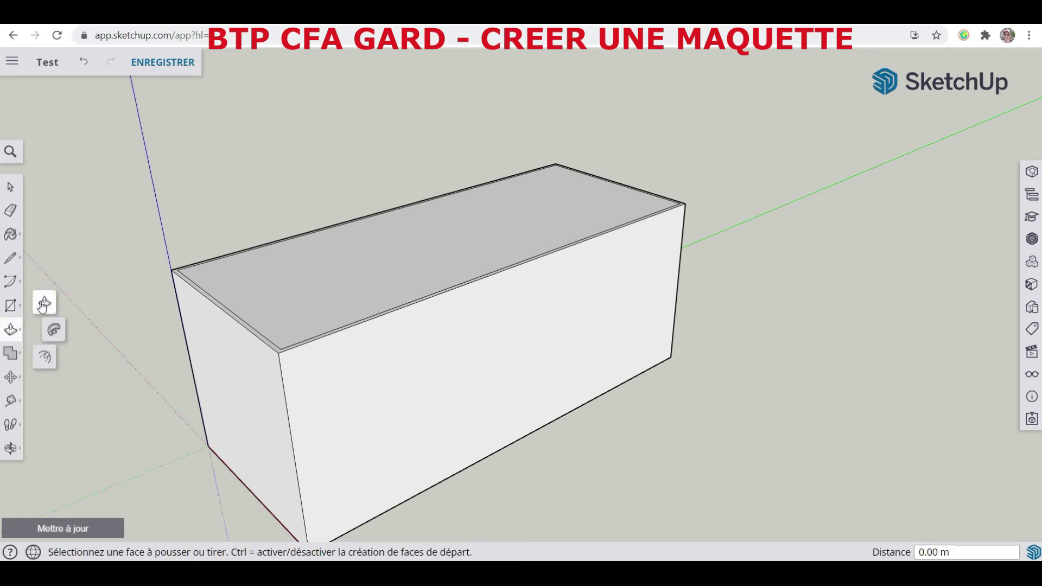
{"action": "left_click", "coordinate": [276, 291]}
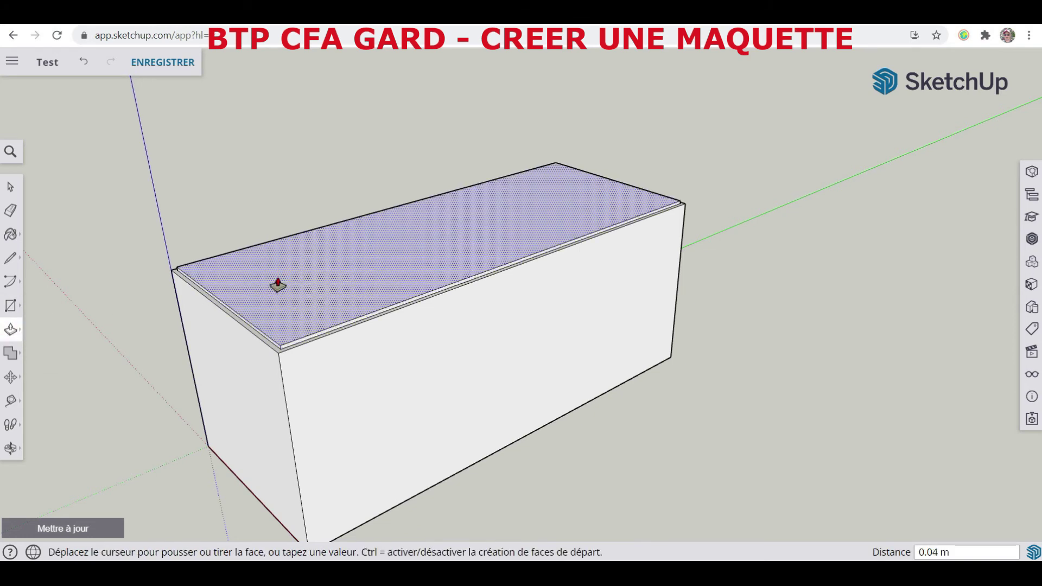
{"action": "type", "text": "0"}
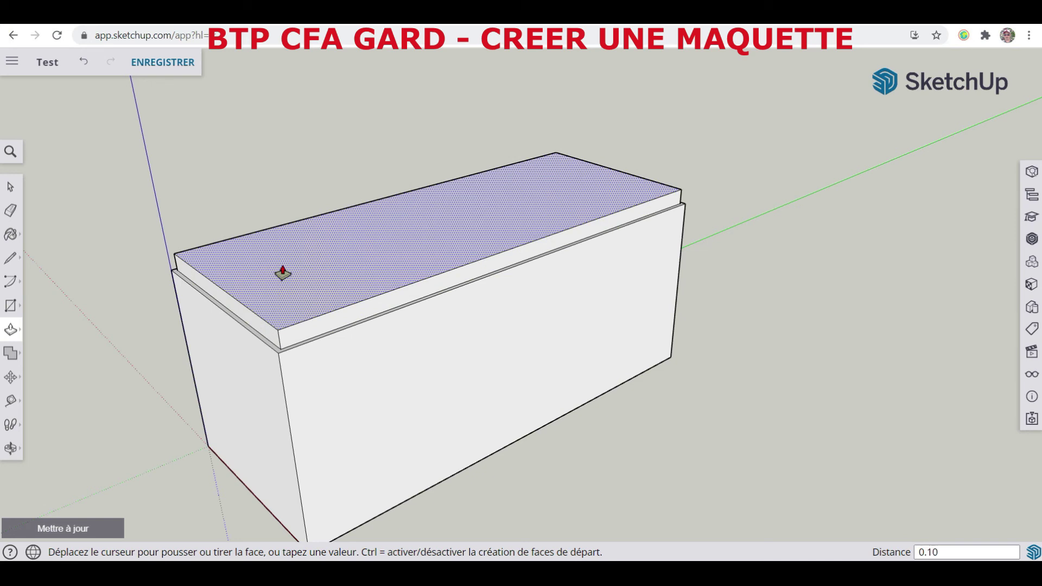
{"action": "key", "text": "Return"}
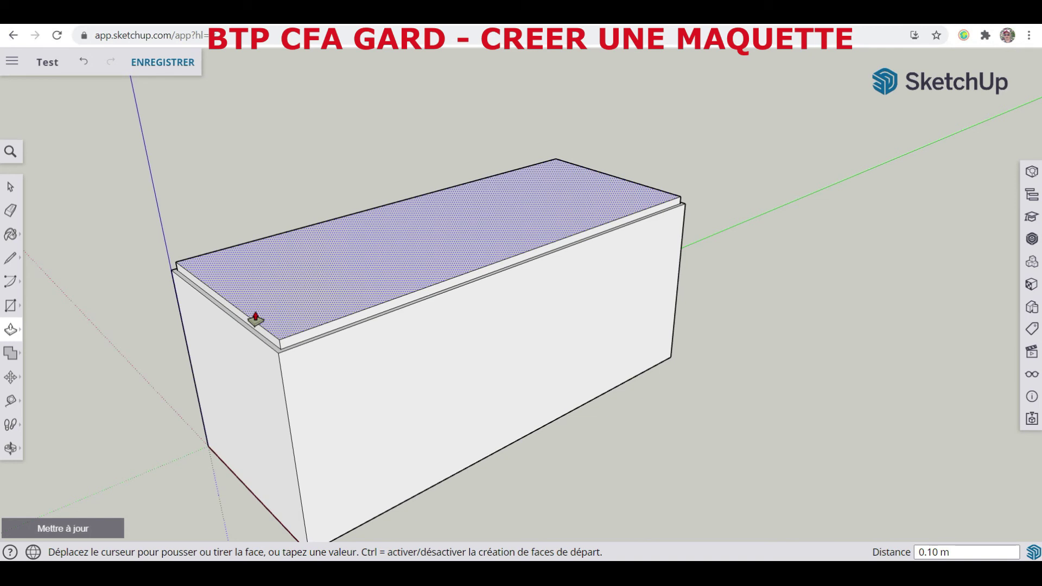
Step: Push/Pull the roof slab's long side face farthest from the green axis outward 0.05 m
{"action": "left_click", "coordinate": [336, 333]}
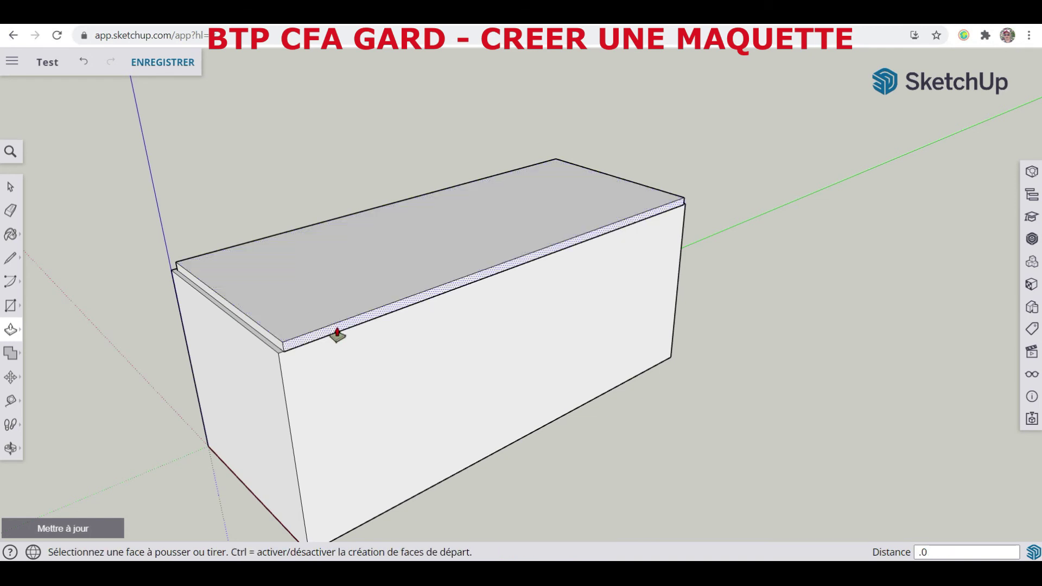
{"action": "type", "text": ".05"}
{"action": "key", "text": "Return"}
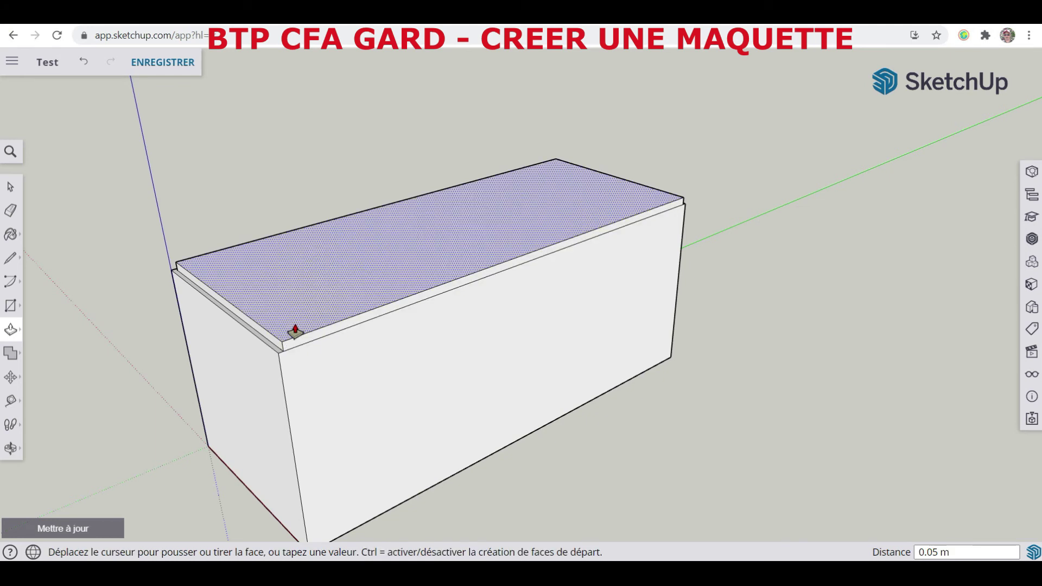
Step: Push/Pull the roof slab's short end face farthest from the origin outward 0.05 m, flush with the wall
{"action": "left_click", "coordinate": [11, 448]}
{"action": "left_click", "coordinate": [38, 391]}
{"action": "left_click_drag", "start_coordinate": [315, 411], "coordinate": [660, 413]}
{"action": "left_click", "coordinate": [11, 329]}
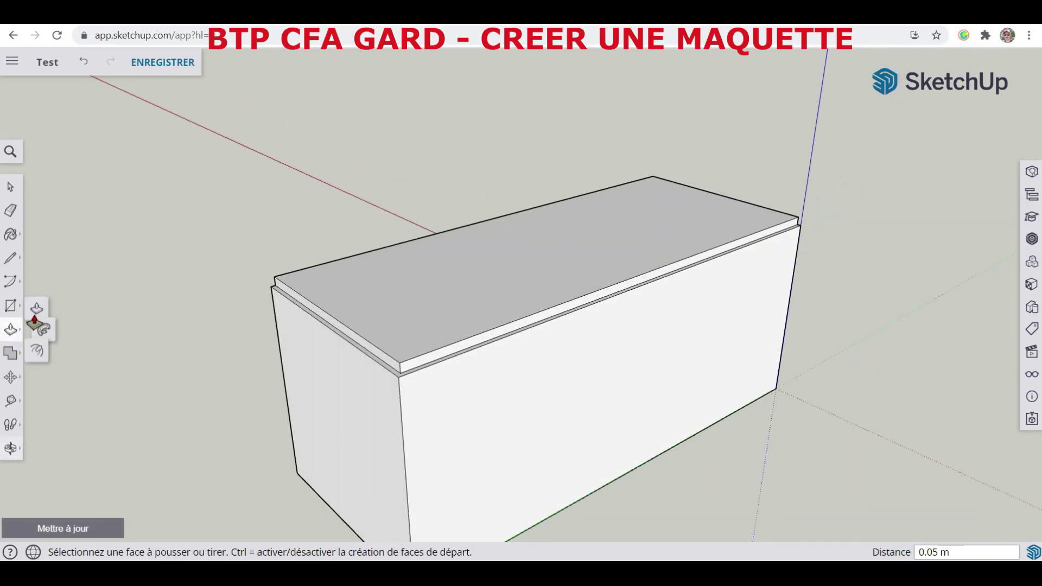
{"action": "left_click", "coordinate": [356, 342]}
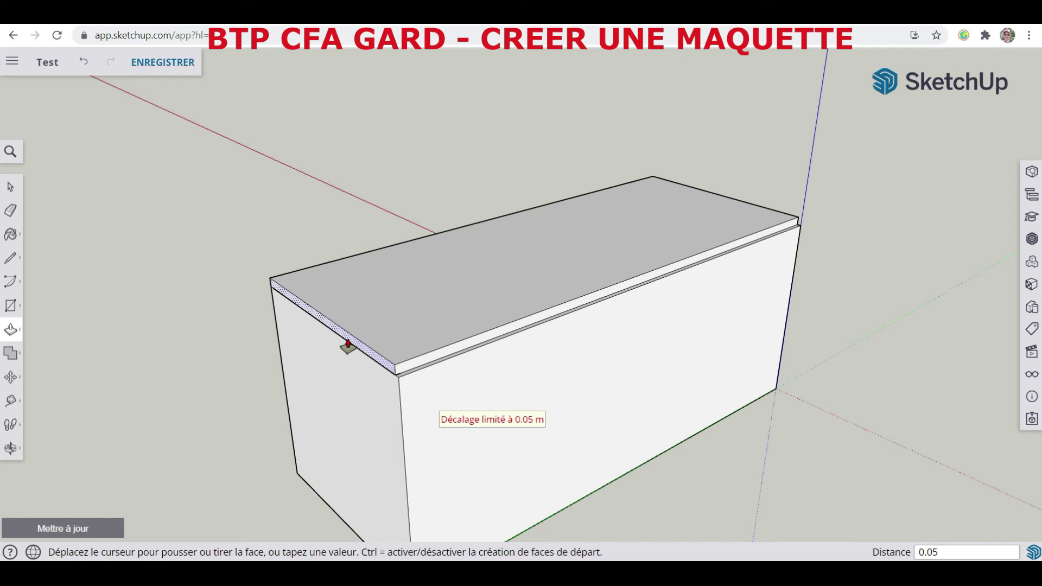
{"action": "left_click", "coordinate": [348, 344]}
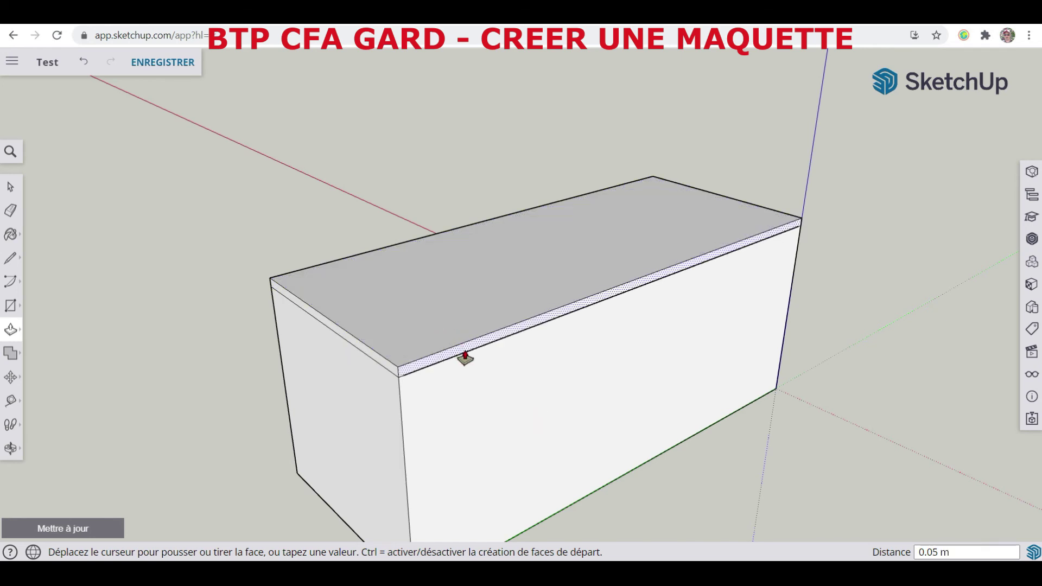
Step: Push/Pull the roof slab's long side face along the green axis outward 0.05 m, flush with the wall
{"action": "type", "text": "5"}
{"action": "key", "text": "Return"}
{"action": "left_click", "coordinate": [470, 376]}
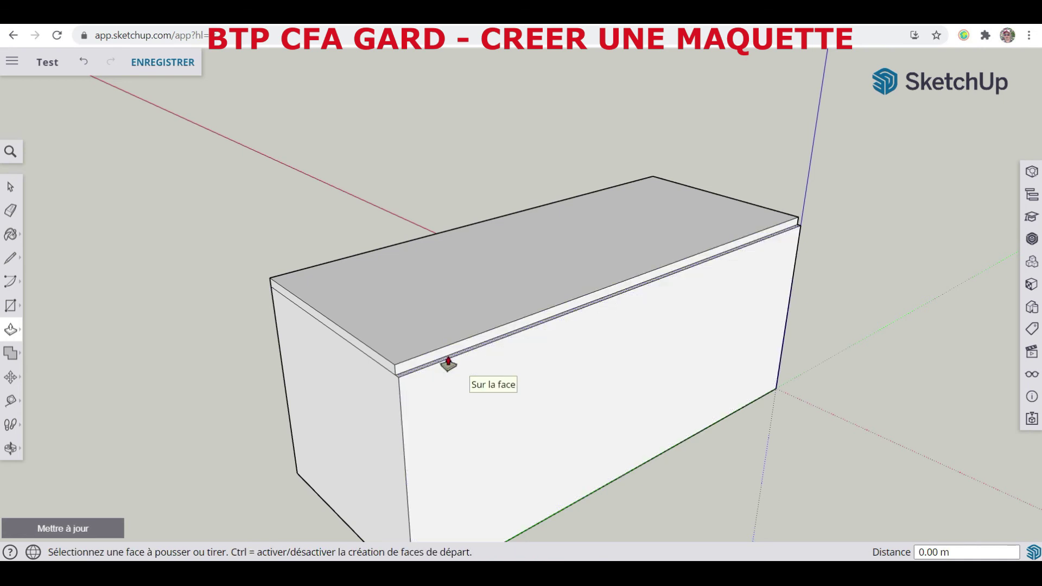
{"action": "left_click", "coordinate": [443, 354]}
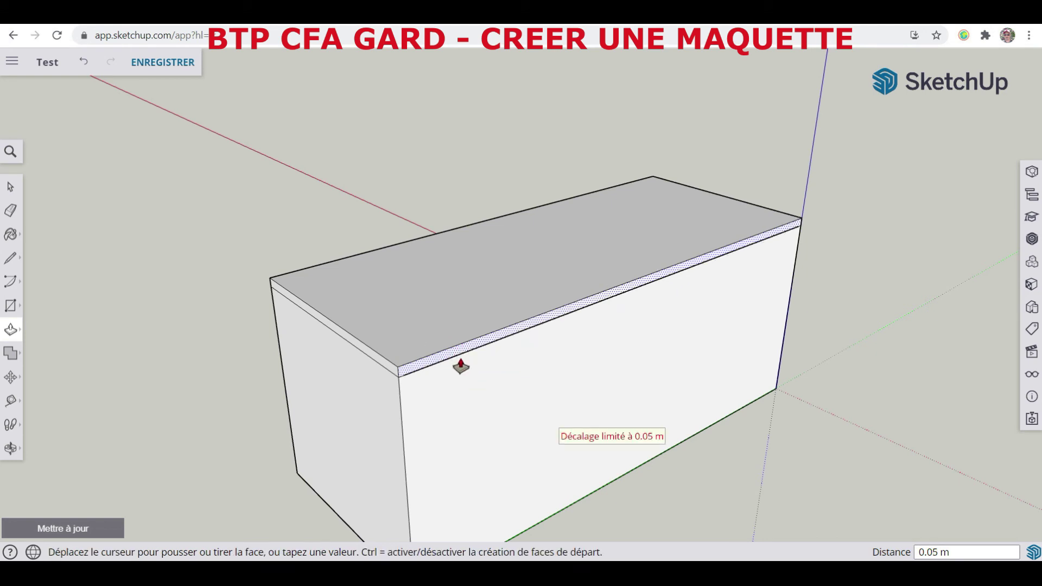
{"action": "left_click", "coordinate": [460, 366]}
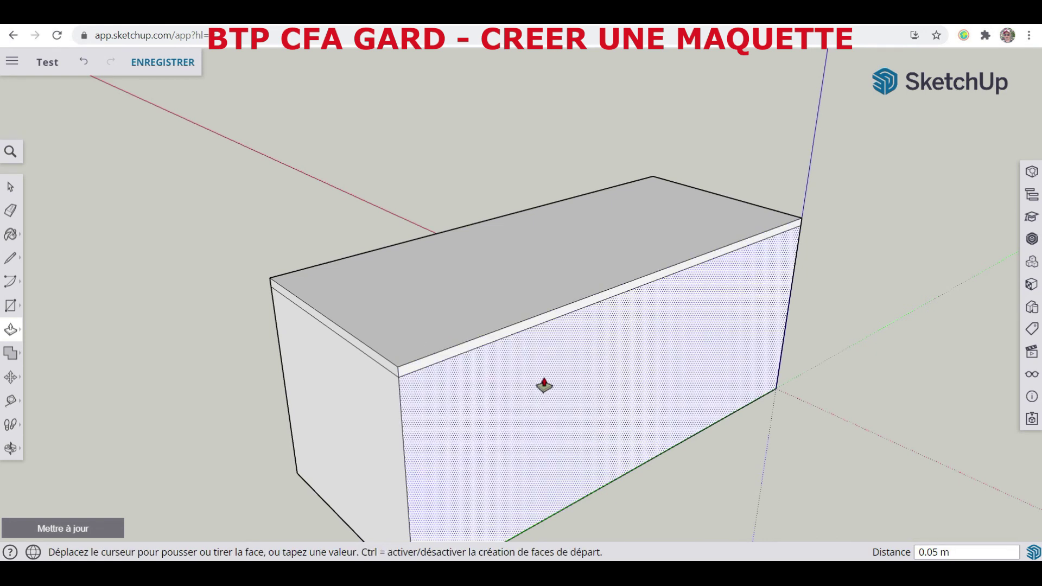
Step: Extend the roof slab's short end face above the origin outward until it is flush with the wall
{"action": "left_click", "coordinate": [10, 448]}
{"action": "left_click", "coordinate": [47, 400]}
{"action": "left_click_drag", "start_coordinate": [330, 441], "coordinate": [270, 428]}
{"action": "left_click_drag", "start_coordinate": [458, 461], "coordinate": [320, 484]}
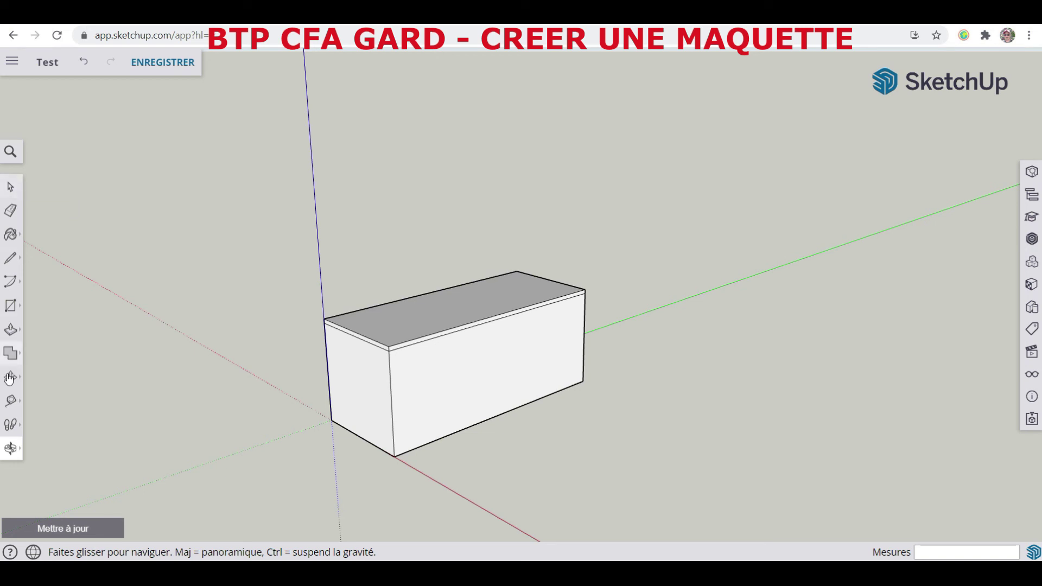
{"action": "left_click", "coordinate": [11, 447]}
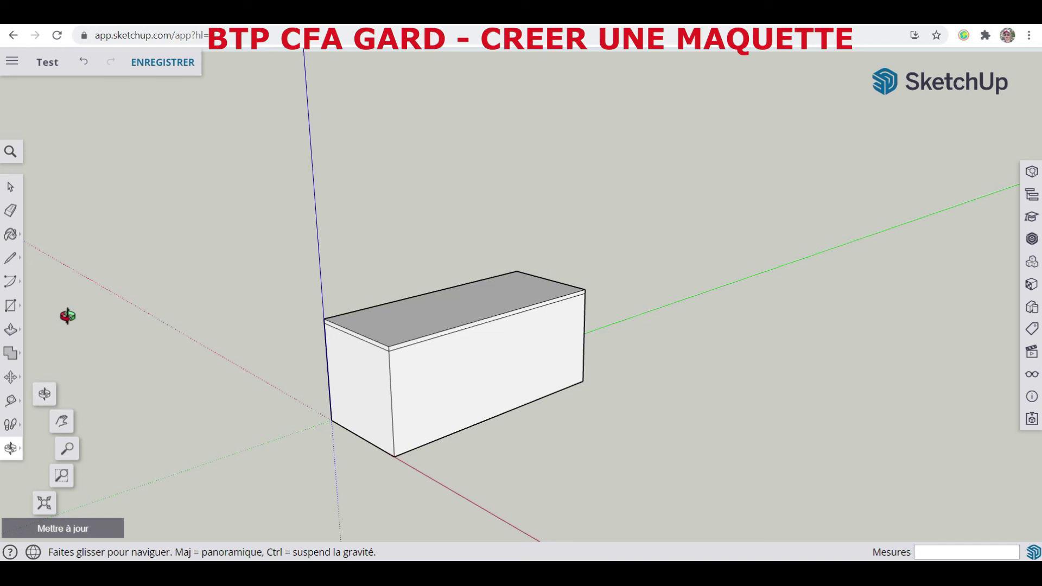
{"action": "left_click", "coordinate": [10, 306]}
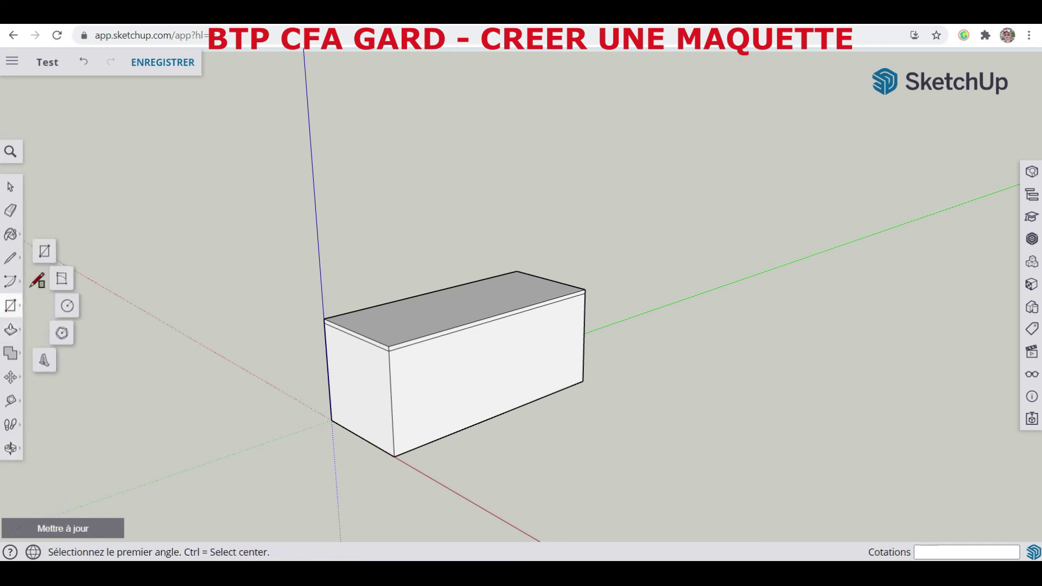
{"action": "left_click", "coordinate": [11, 329]}
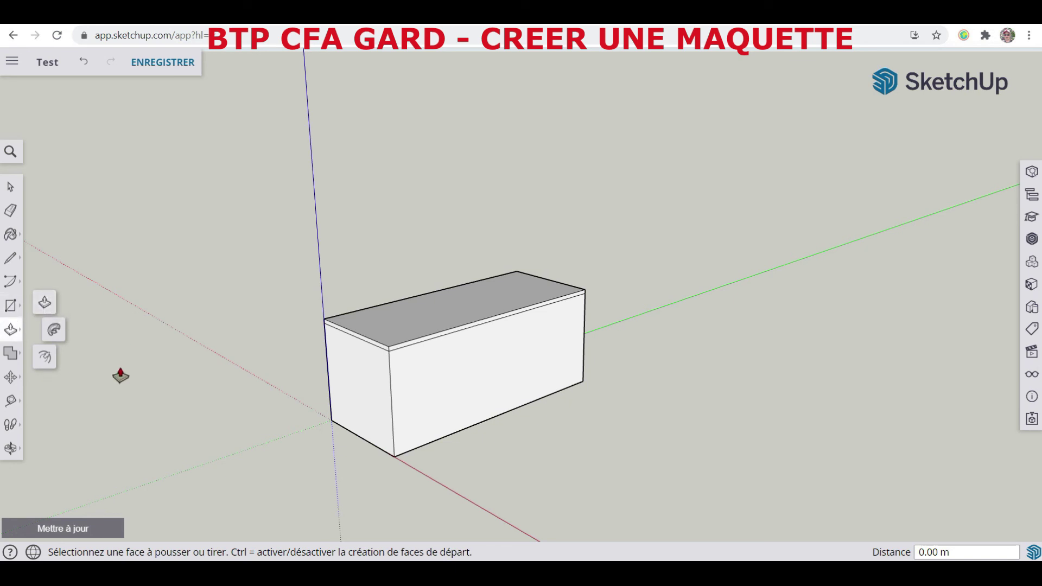
Step: Return to the Select tool and save the model
{"action": "left_click", "coordinate": [11, 186]}
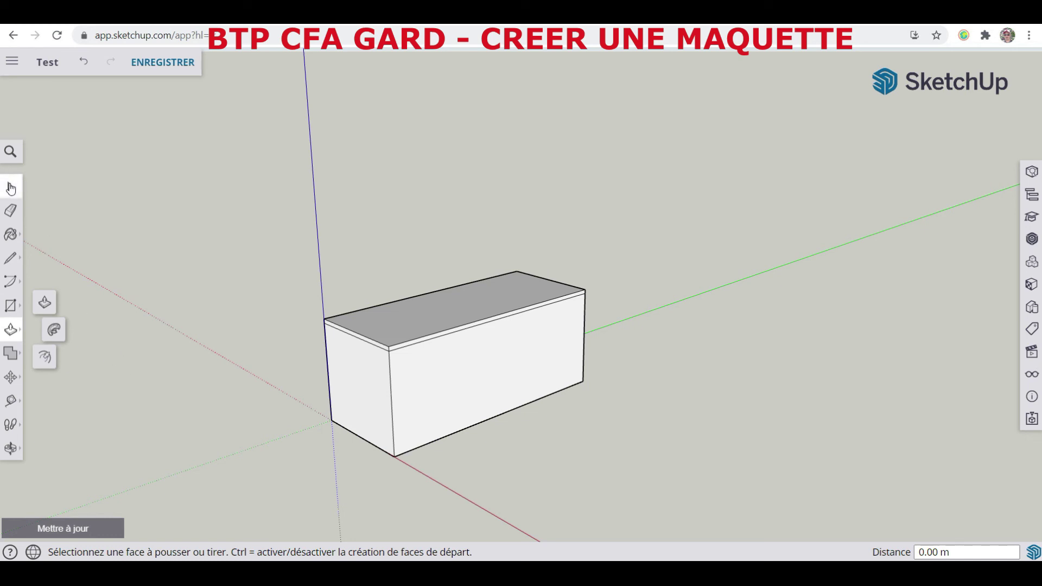
{"action": "left_click", "coordinate": [154, 64]}
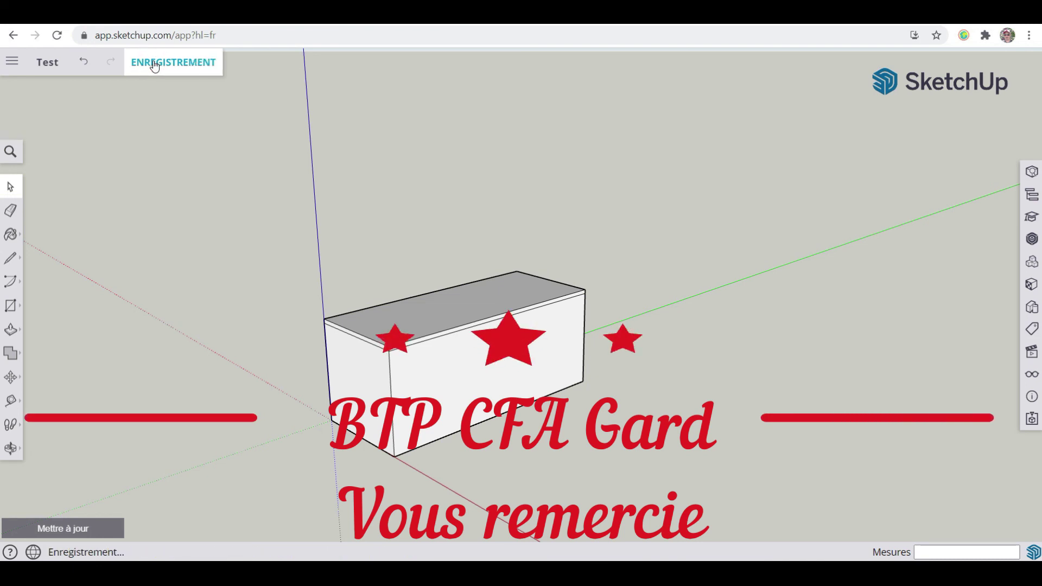